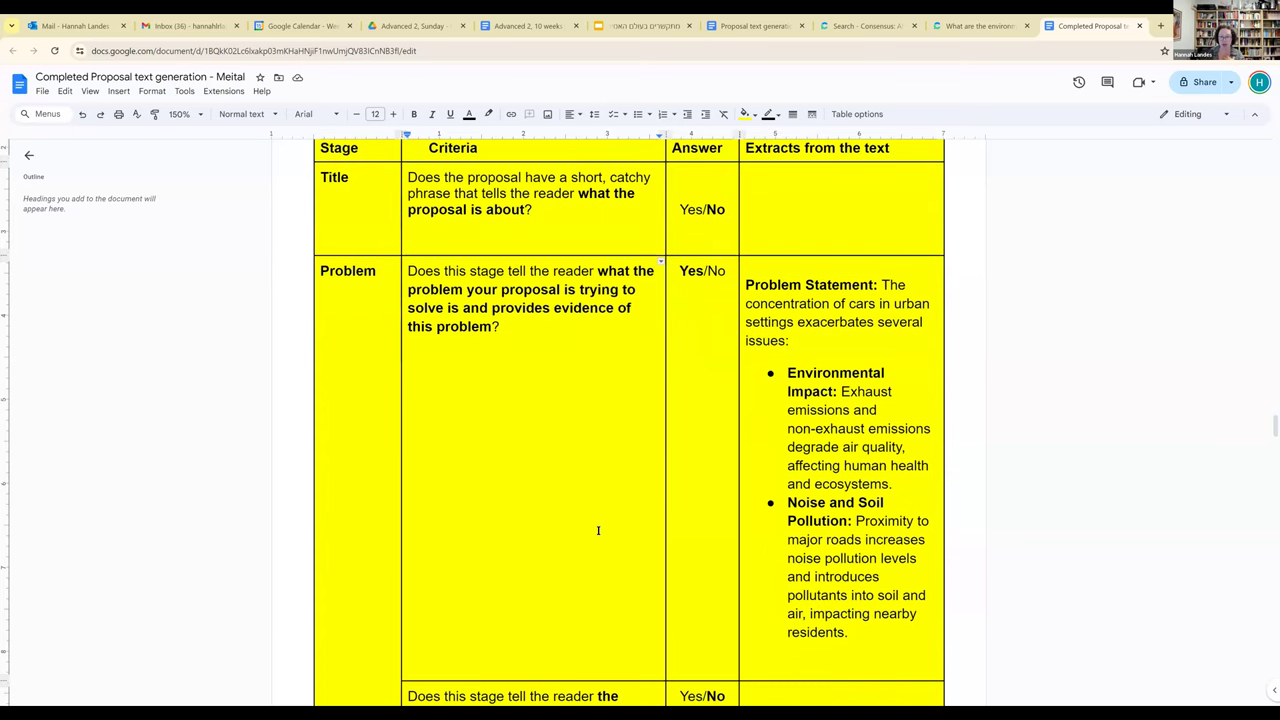
Step: Review the proposal criteria table's Title, Problem and New solution rows, comparing each Yes/No answer with its extract from the text
scroll(515, 493, down, 3)
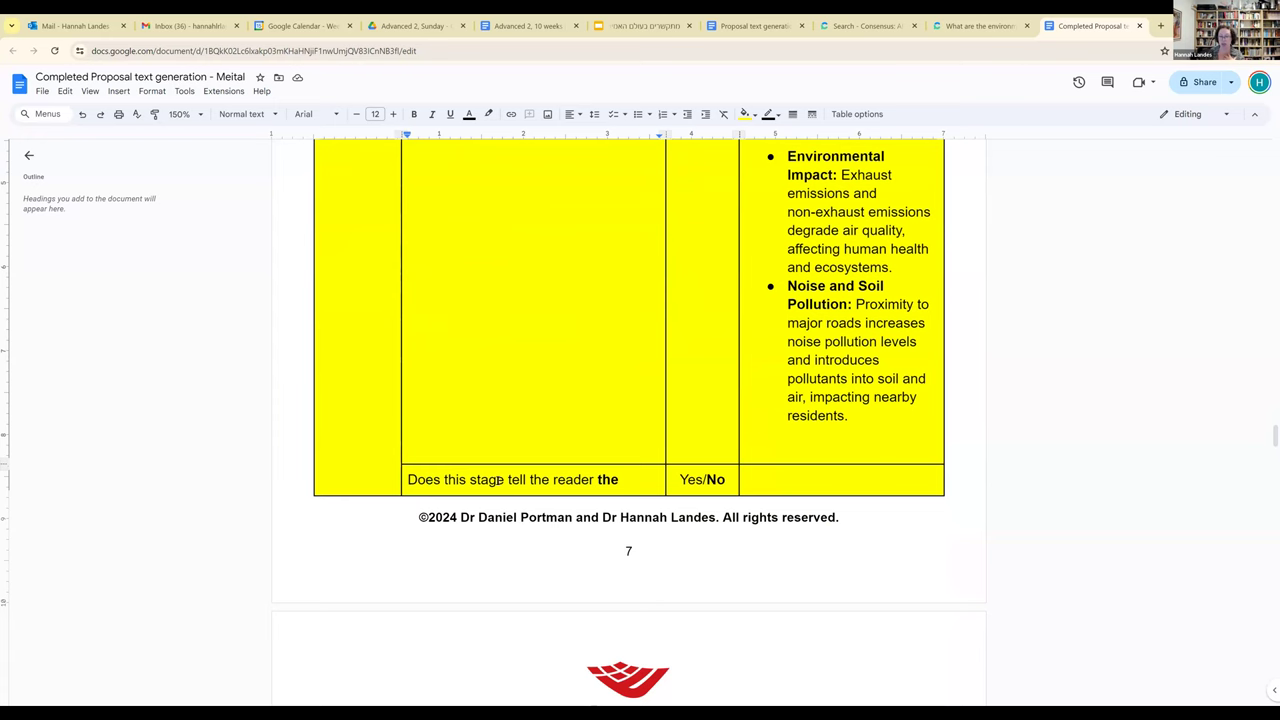
scroll(641, 318, down, 5)
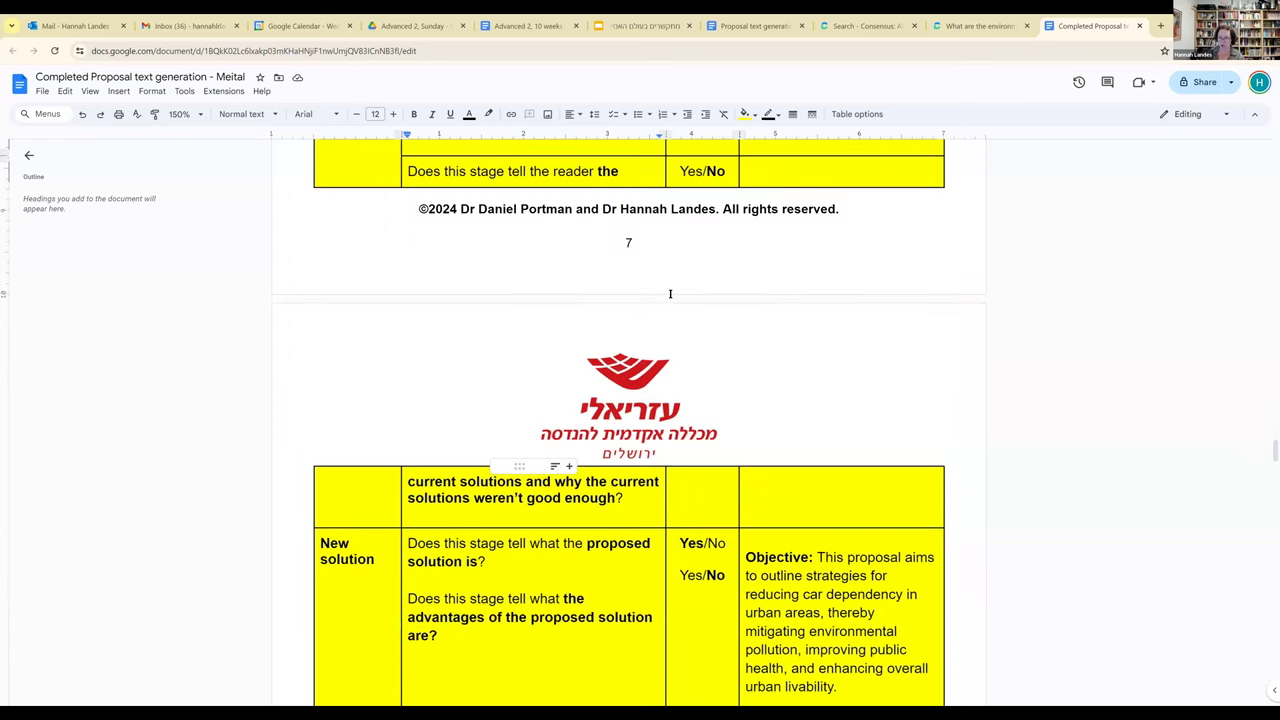
scroll(690, 292, up, 2)
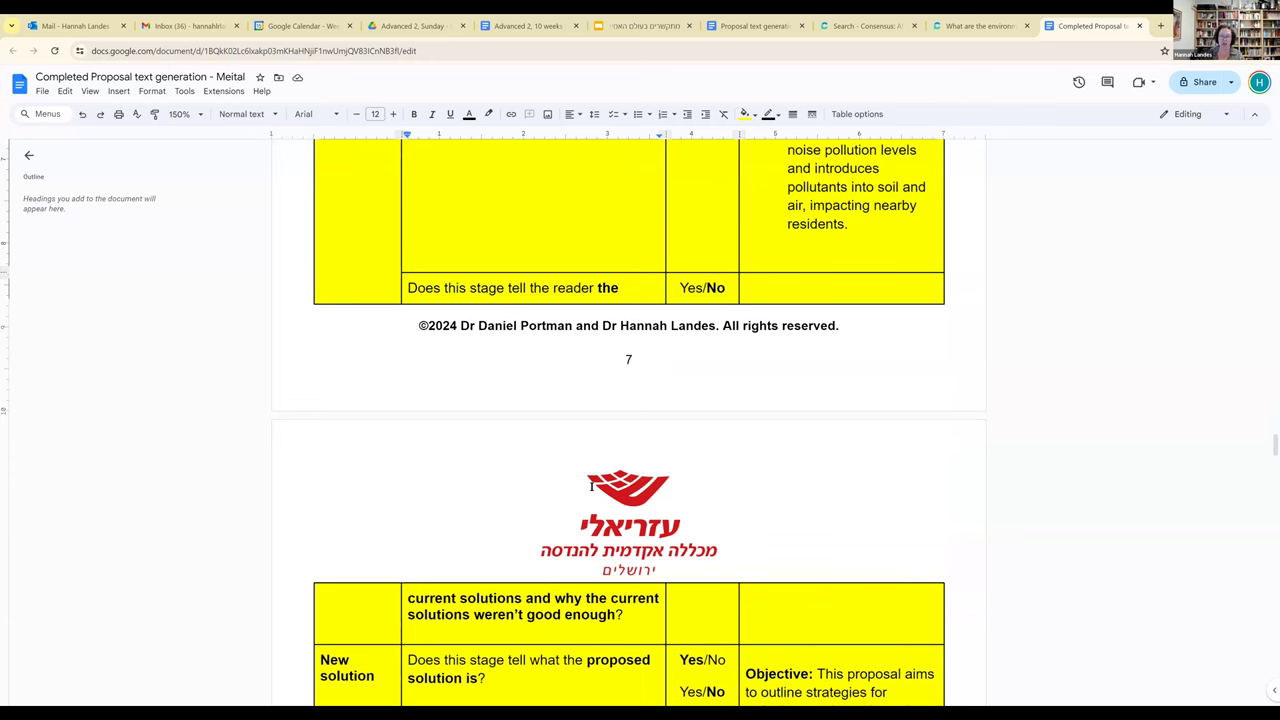
scroll(591, 487, down, 2)
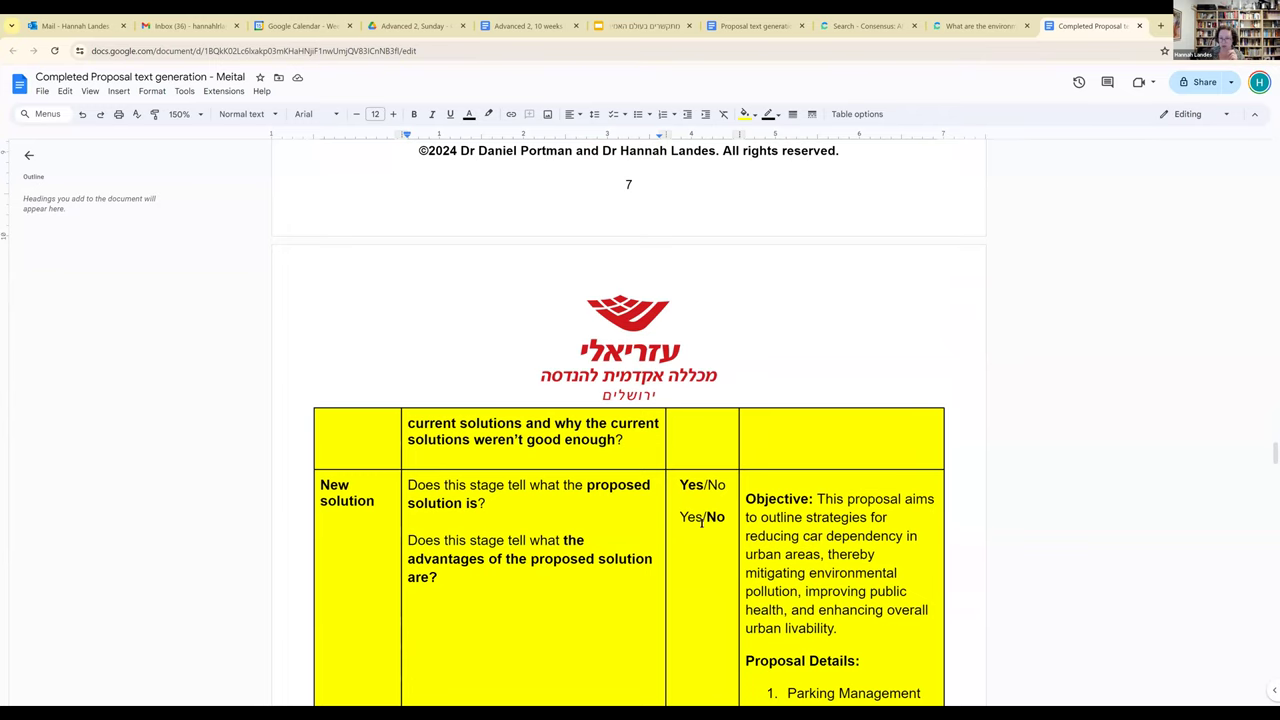
scroll(704, 532, down, 1)
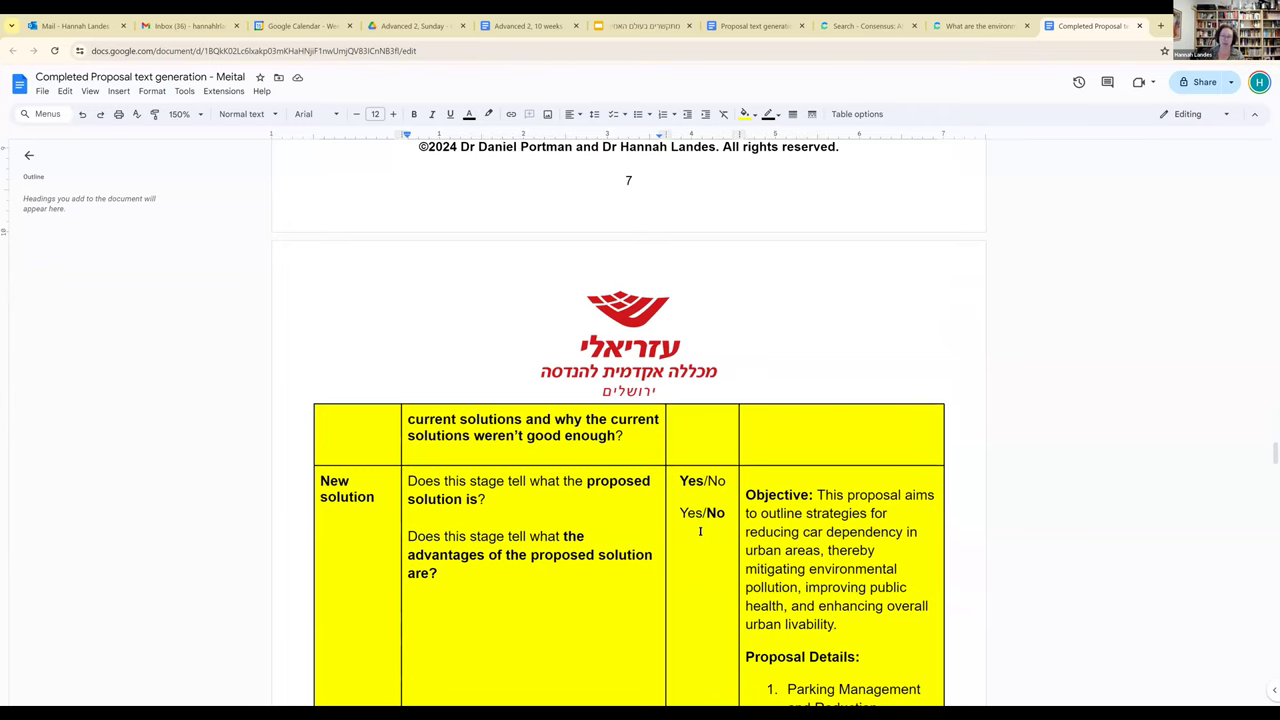
scroll(700, 531, down, 3)
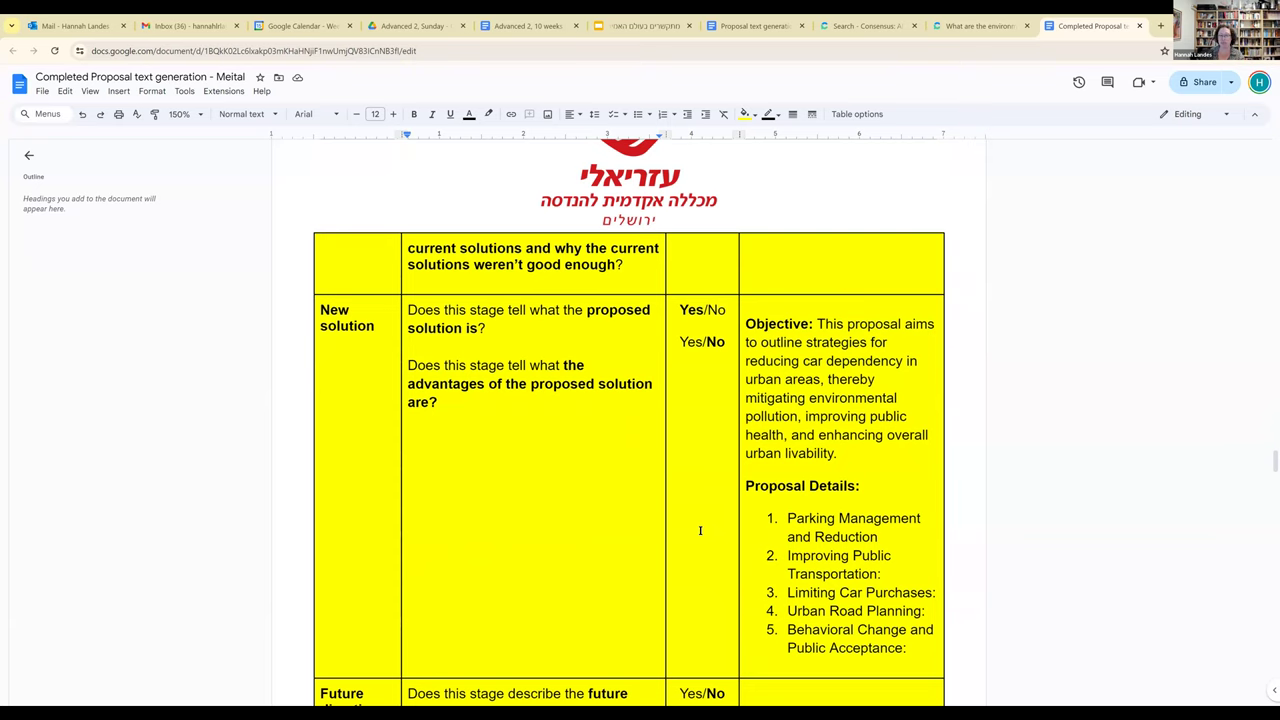
scroll(700, 531, up, 10)
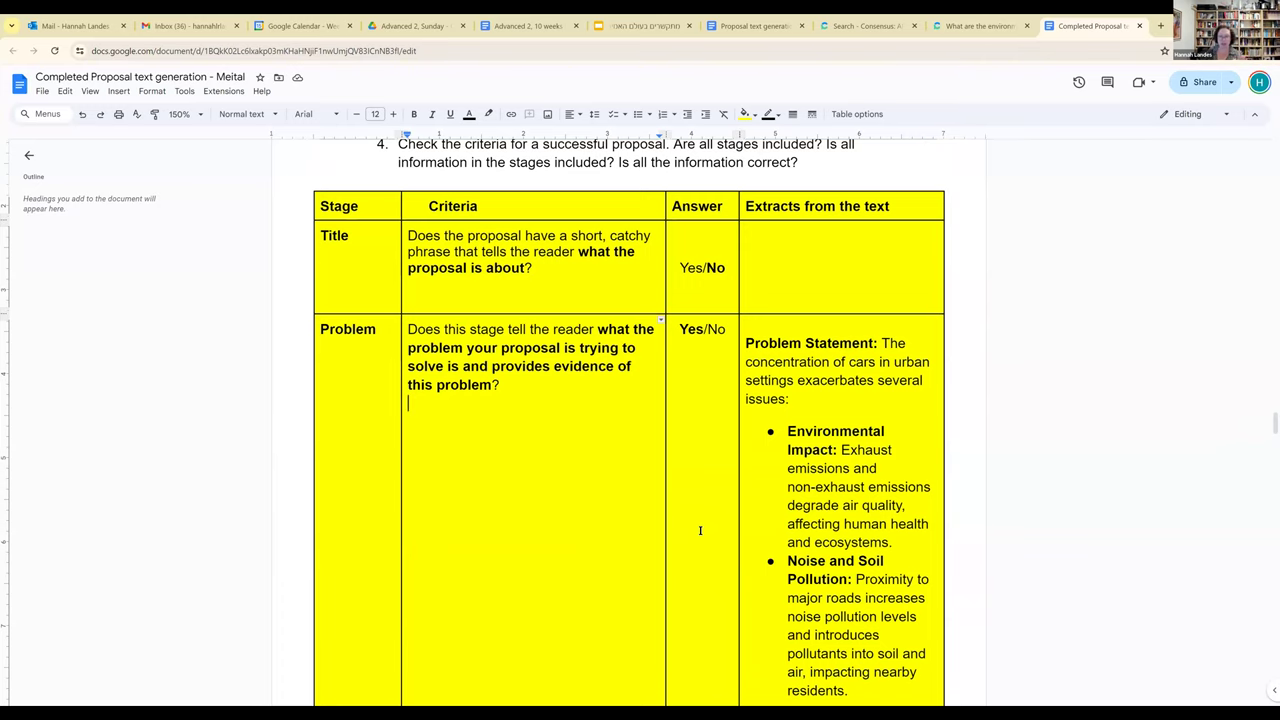
scroll(692, 529, down, 3)
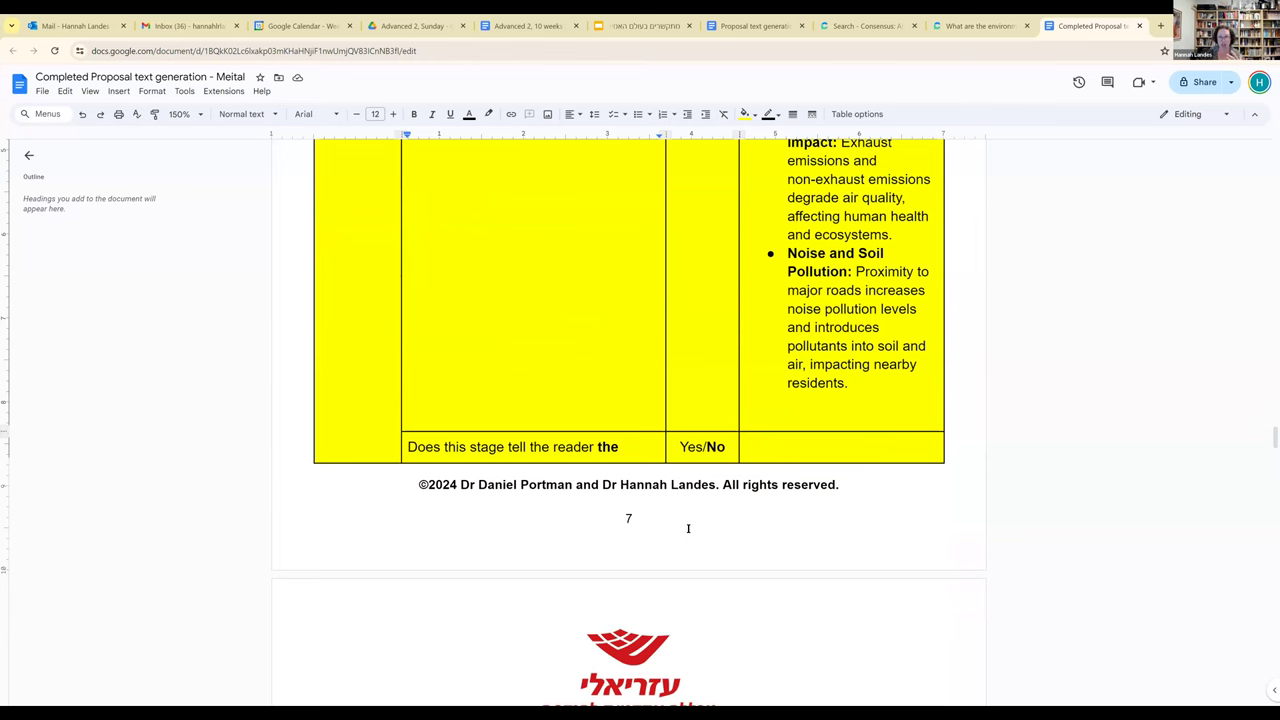
scroll(688, 528, down, 3)
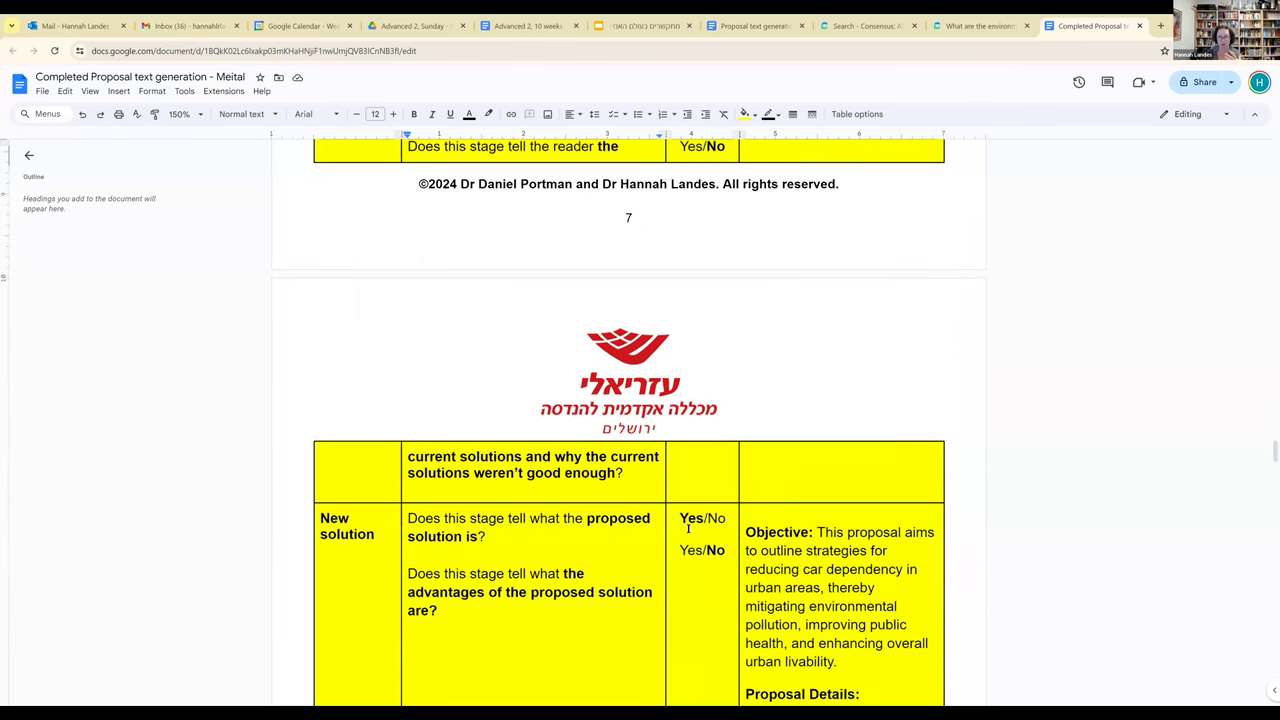
Step: Examine the Future directions and Text Citation rows of the criteria table and the task 5 instructions for revising Text 1
scroll(688, 528, down, 4)
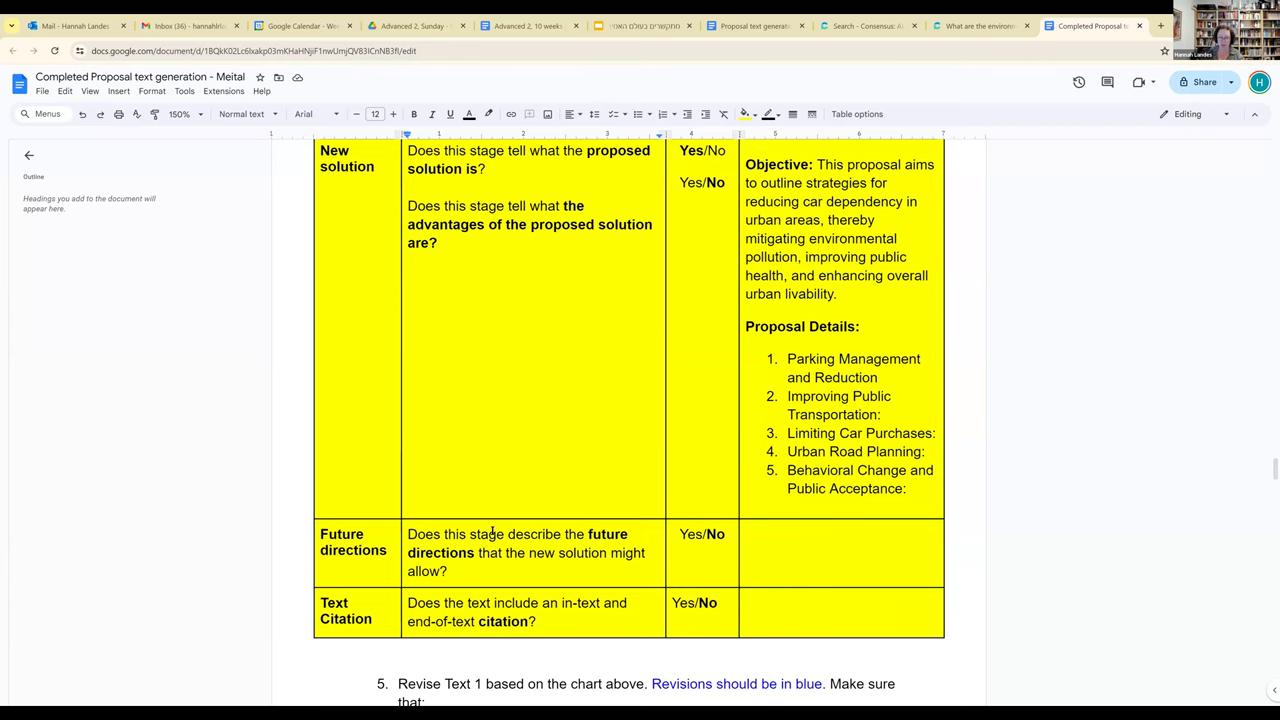
scroll(495, 537, down, 3)
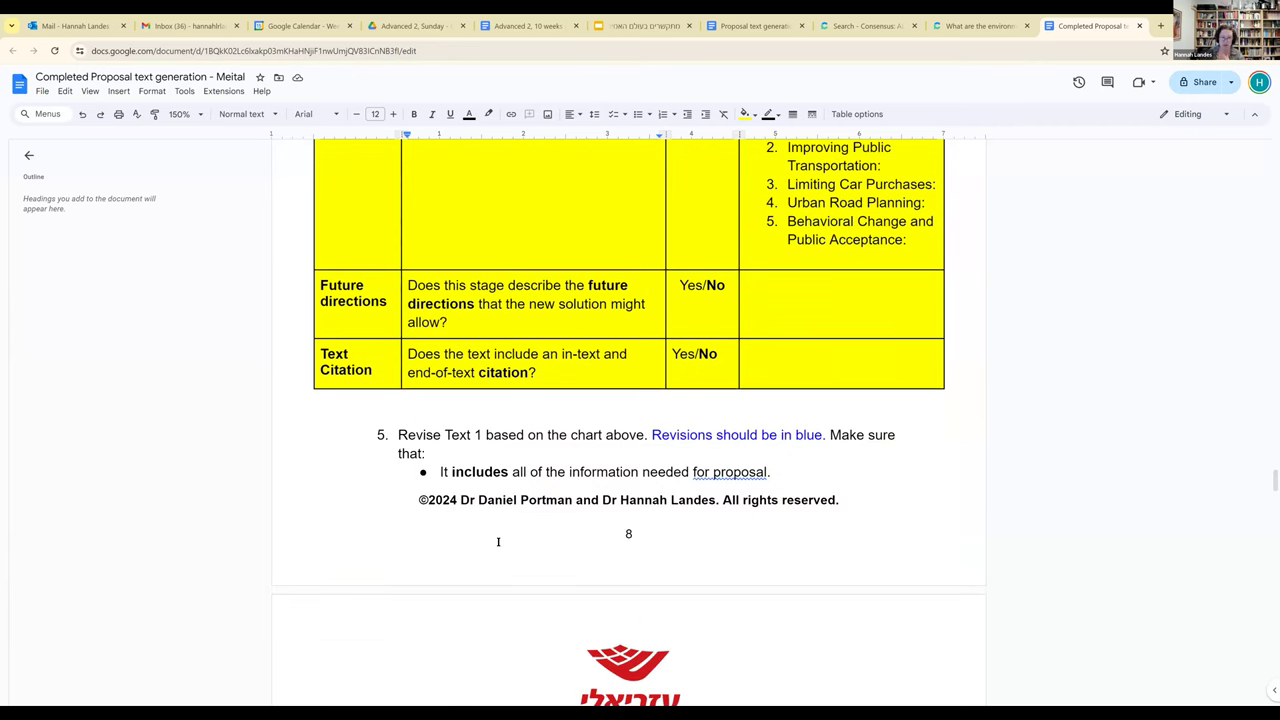
scroll(498, 541, down, 1)
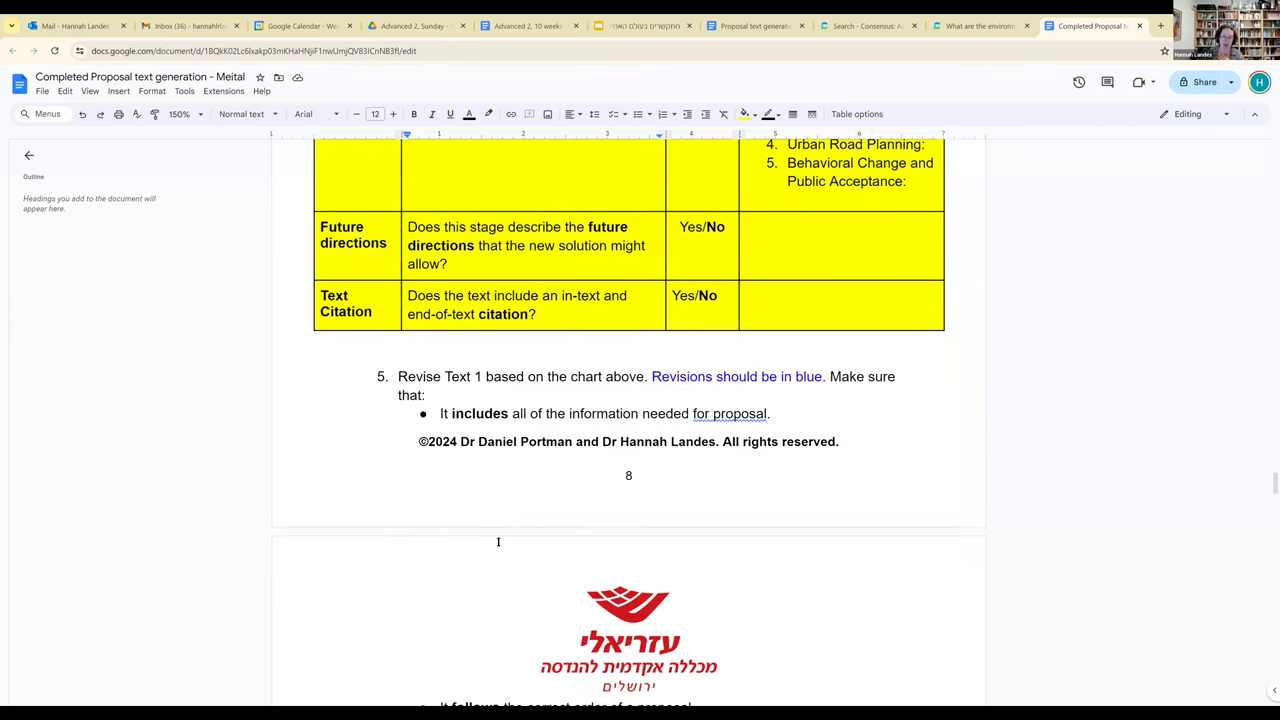
scroll(498, 541, down, 2)
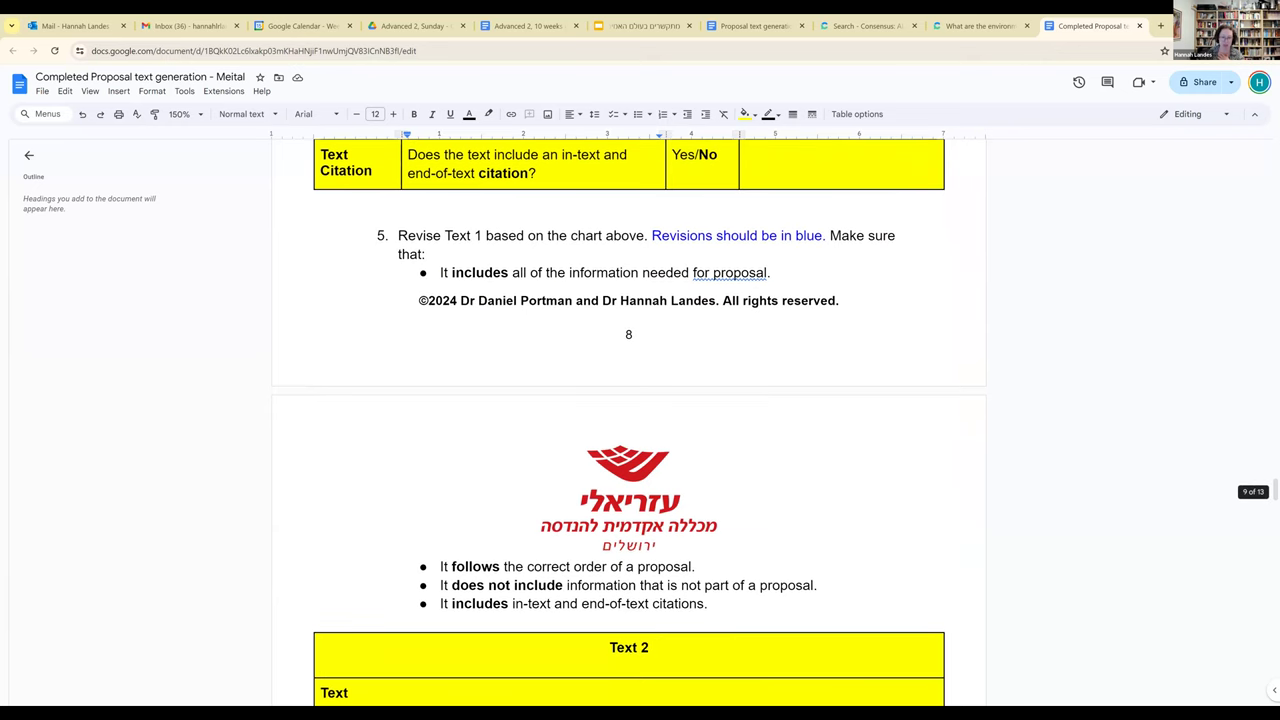
scroll(475, 644, down, 1)
scroll(652, 283, up, 3)
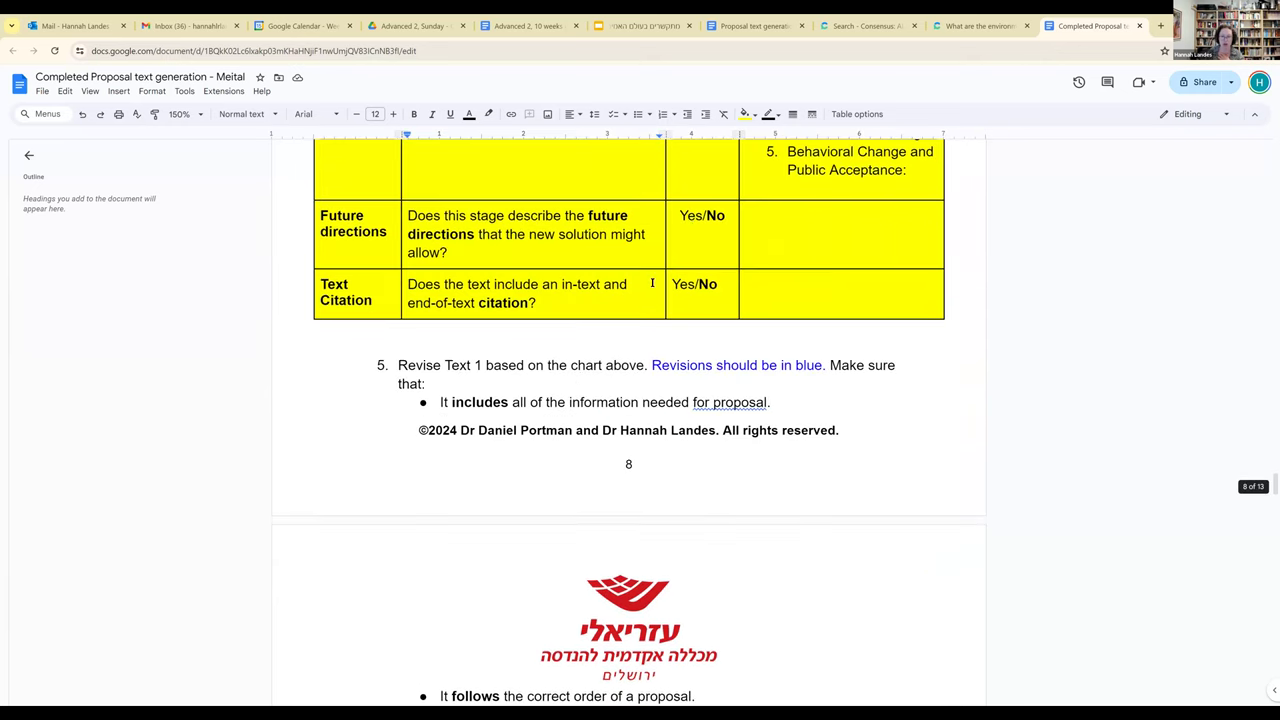
scroll(700, 225, up, 1)
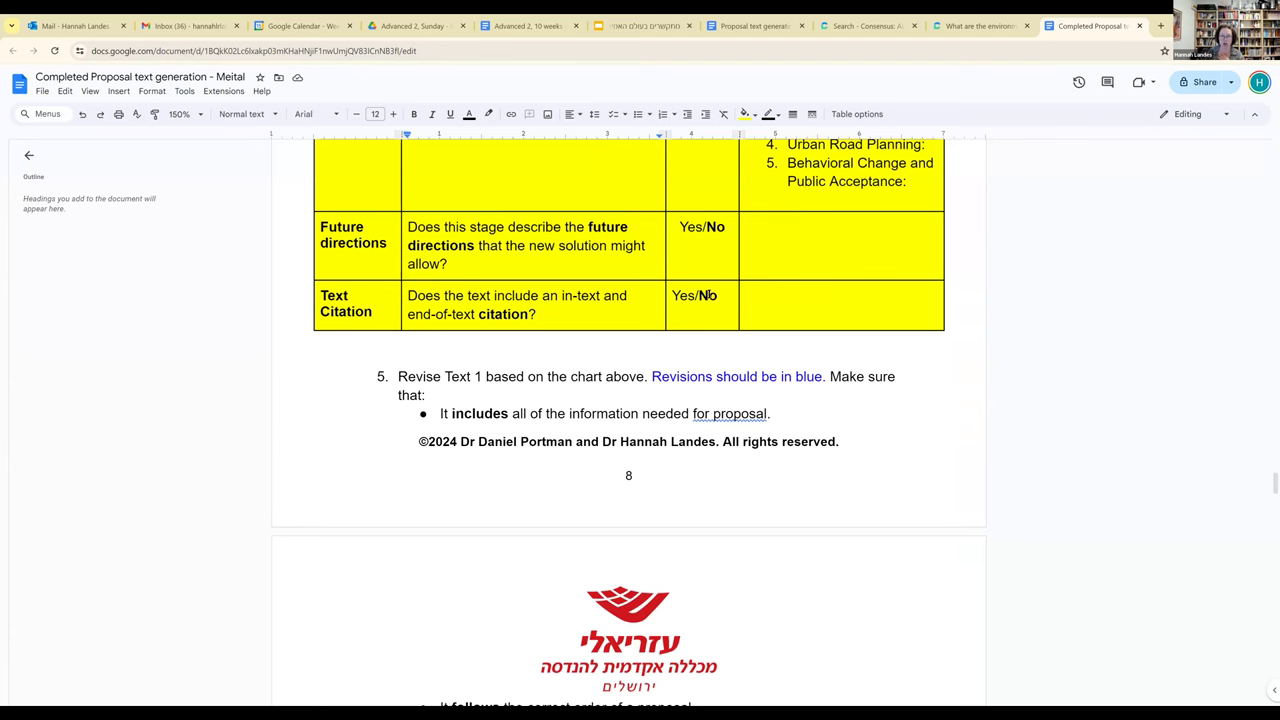
scroll(589, 302, up, 3)
scroll(589, 302, down, 2)
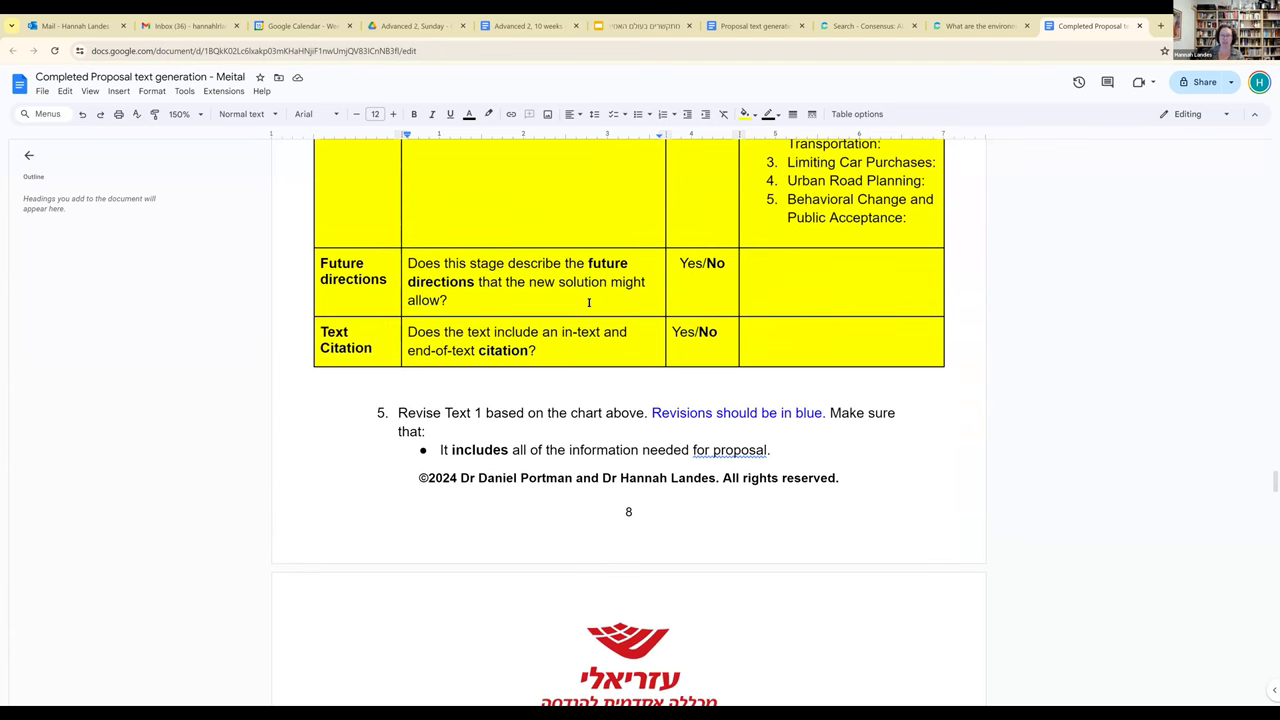
Step: Inspect the start of Text 2, highlighting the blue revised proposal title "Urban Mobility Revolution" and clearing the selection
scroll(589, 302, down, 5)
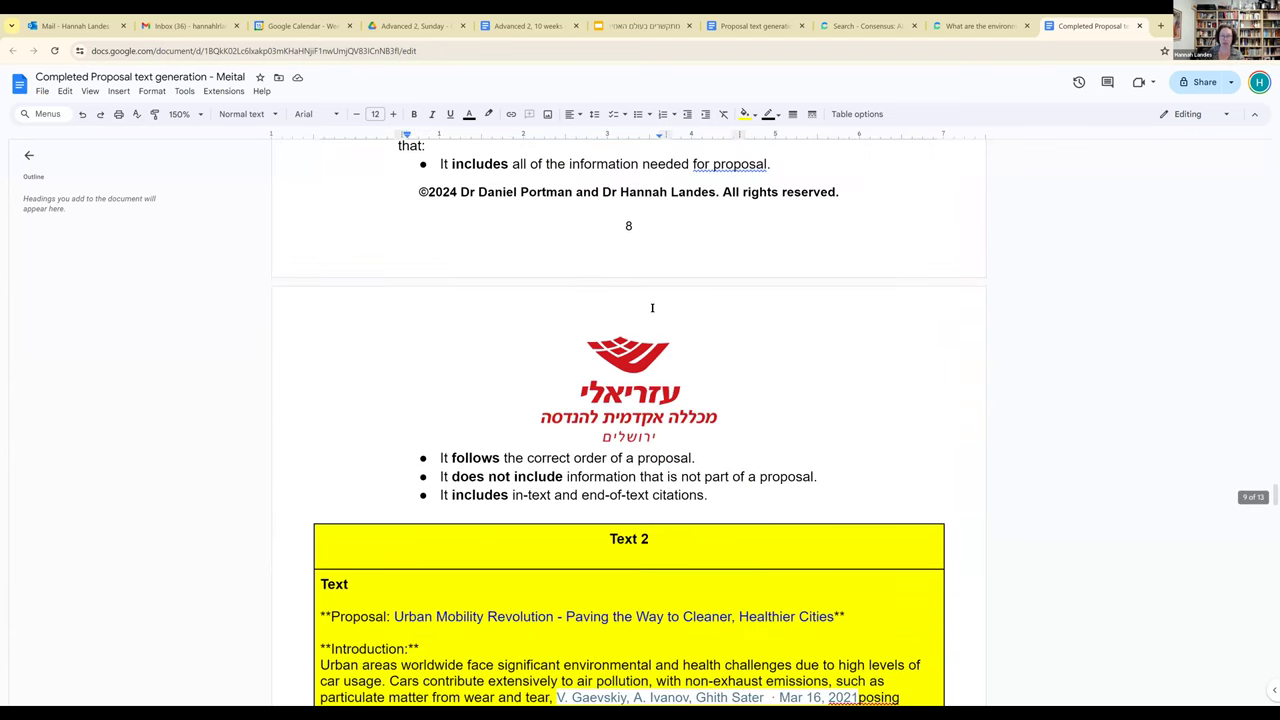
scroll(440, 285, down, 6)
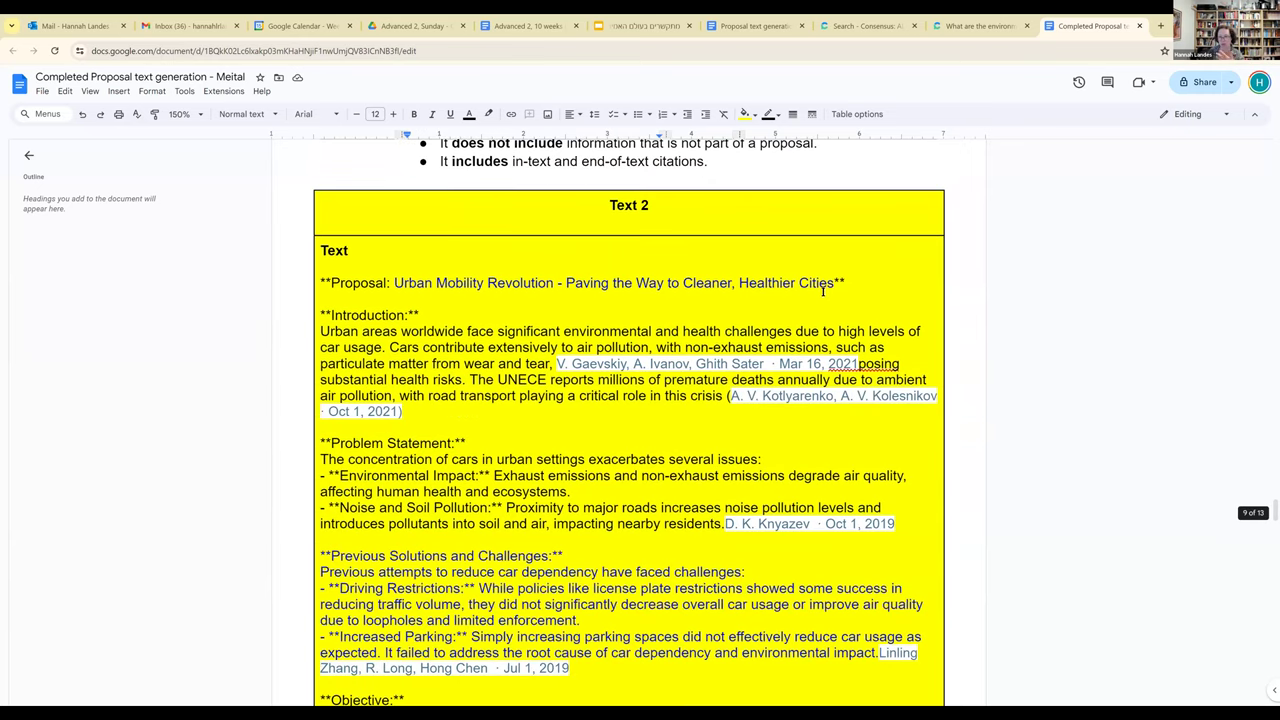
drag(394, 283, 772, 283)
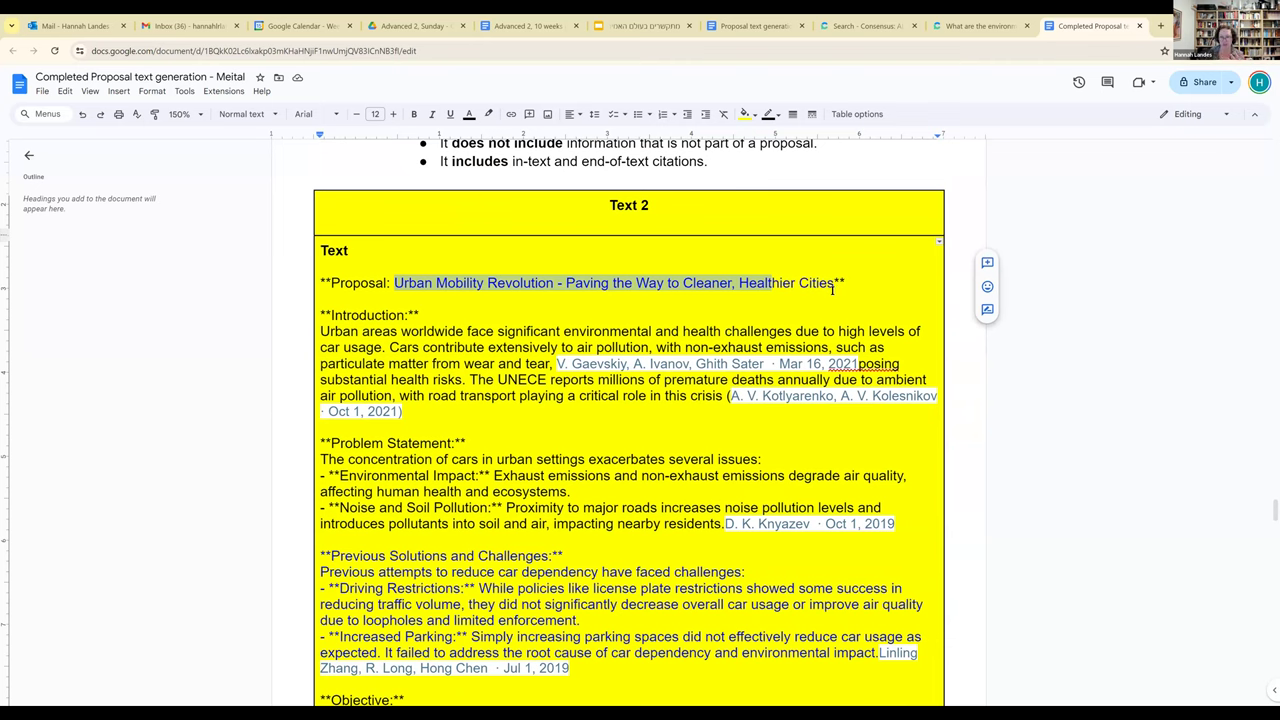
click(570, 432)
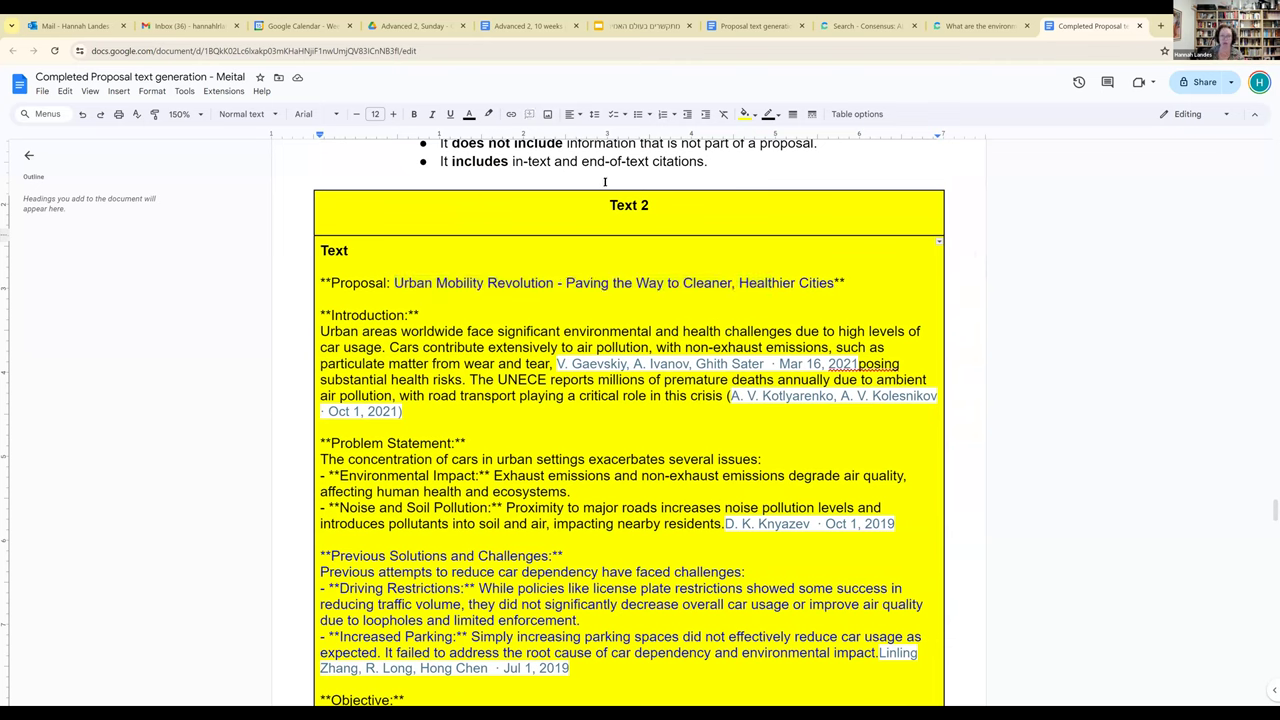
Step: Read the blue "Previous Solutions and Challenges" section added to Text 2, highlighting part of its heading
scroll(620, 190, down, 2)
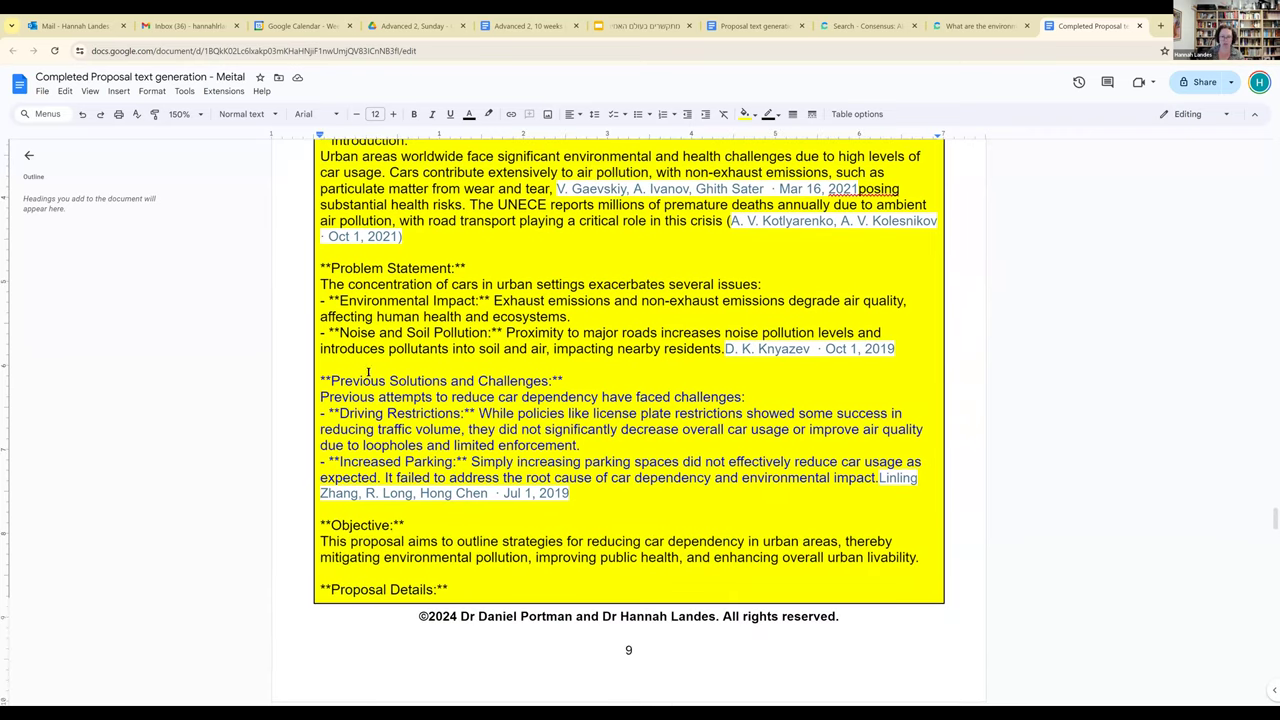
click(332, 380)
key(shift+Right)
key(shift+Right)
key(shift+Right)
key(shift+Right)
key(shift+Right)
key(shift+Right)
key(Down)
scroll(317, 365, down, 3)
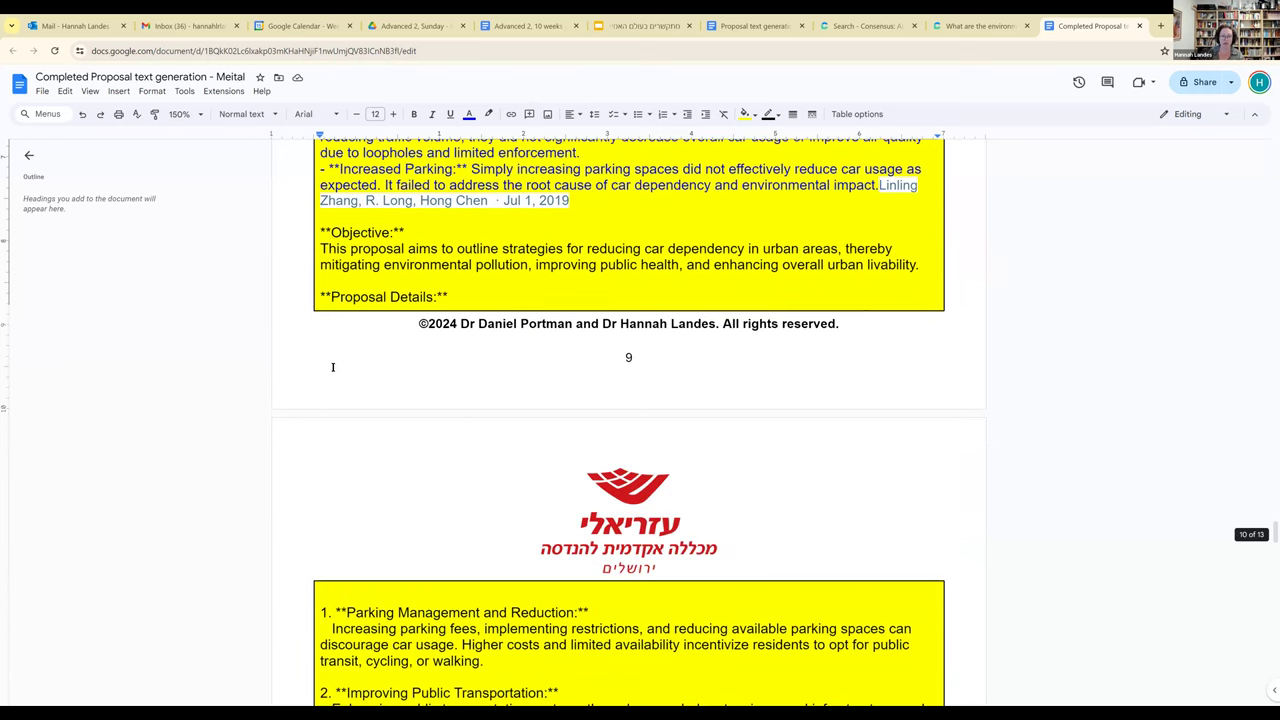
Step: Review the rest of Text 2, checking the blue "Future Directions" section, the in-text citations and the end-of-text references
scroll(428, 372, down, 12)
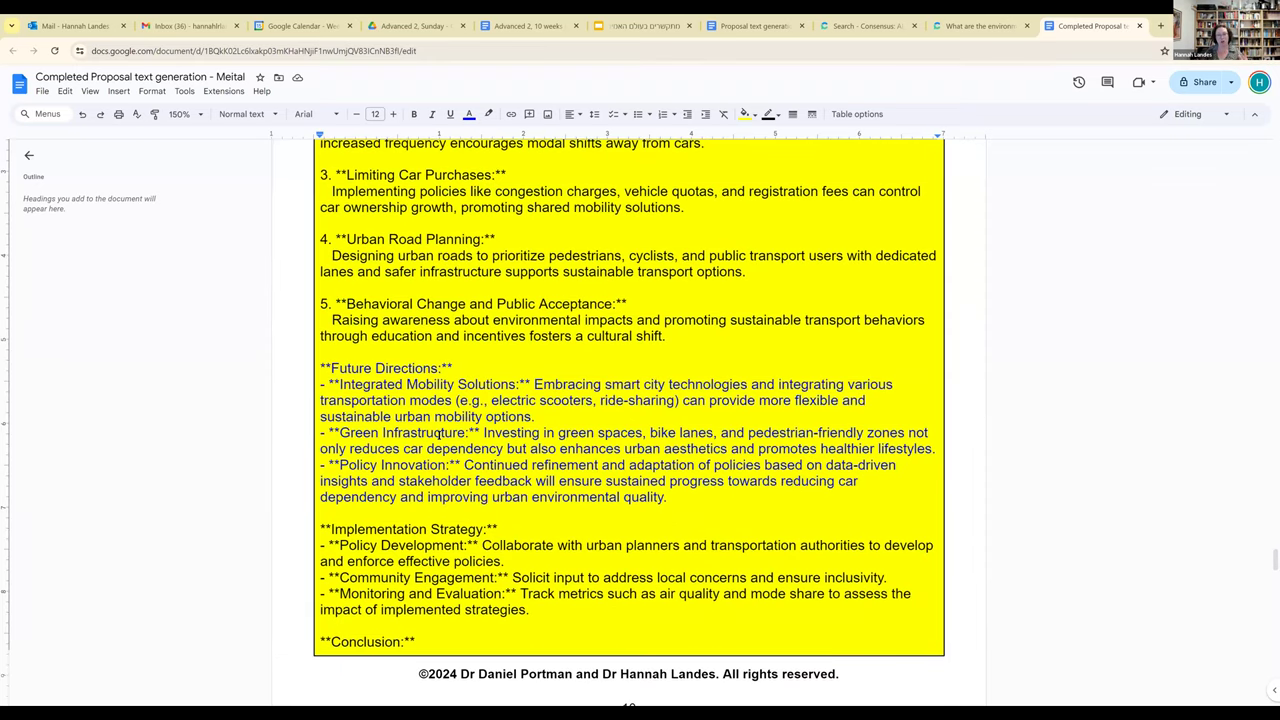
scroll(452, 466, down, 3)
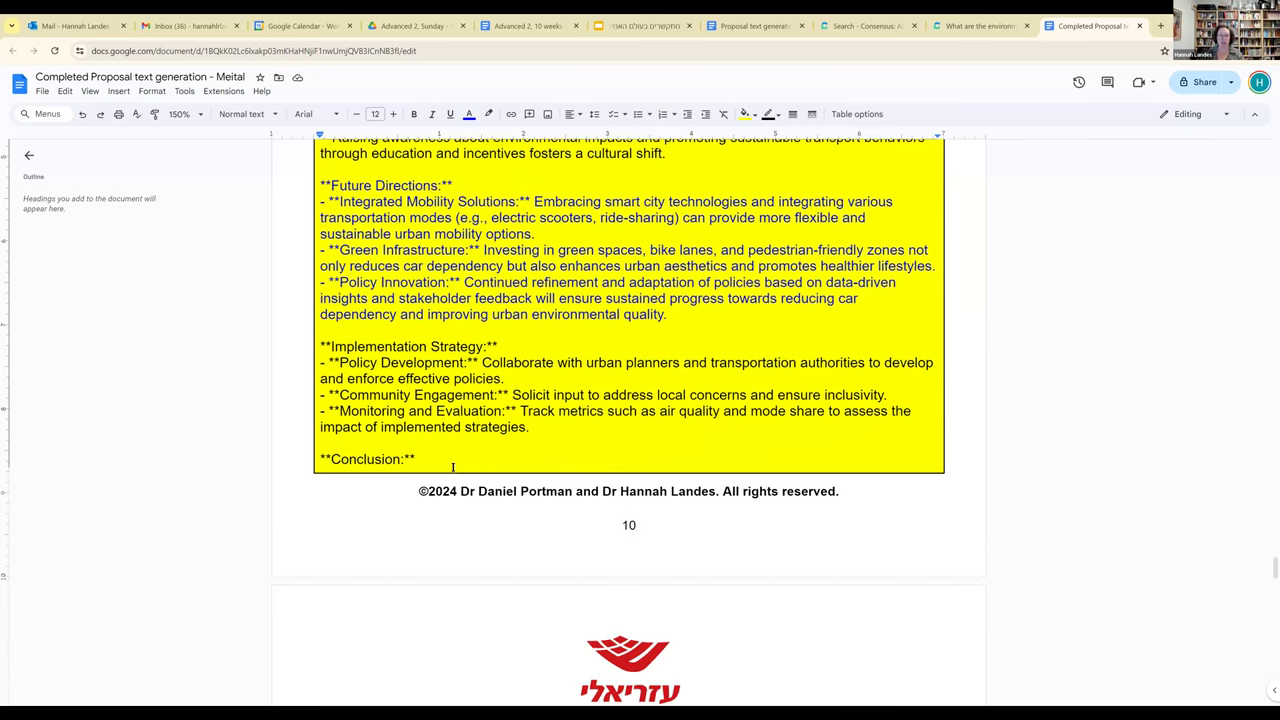
scroll(452, 466, up, 5)
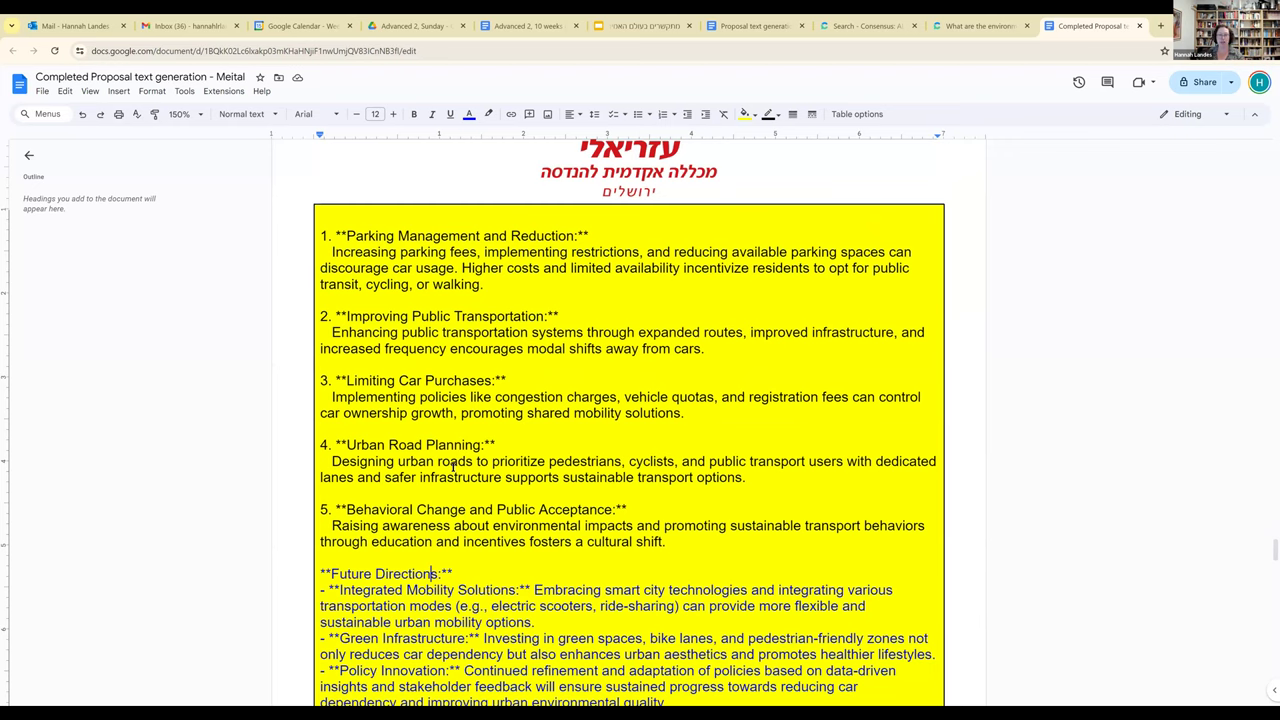
scroll(452, 466, up, 8)
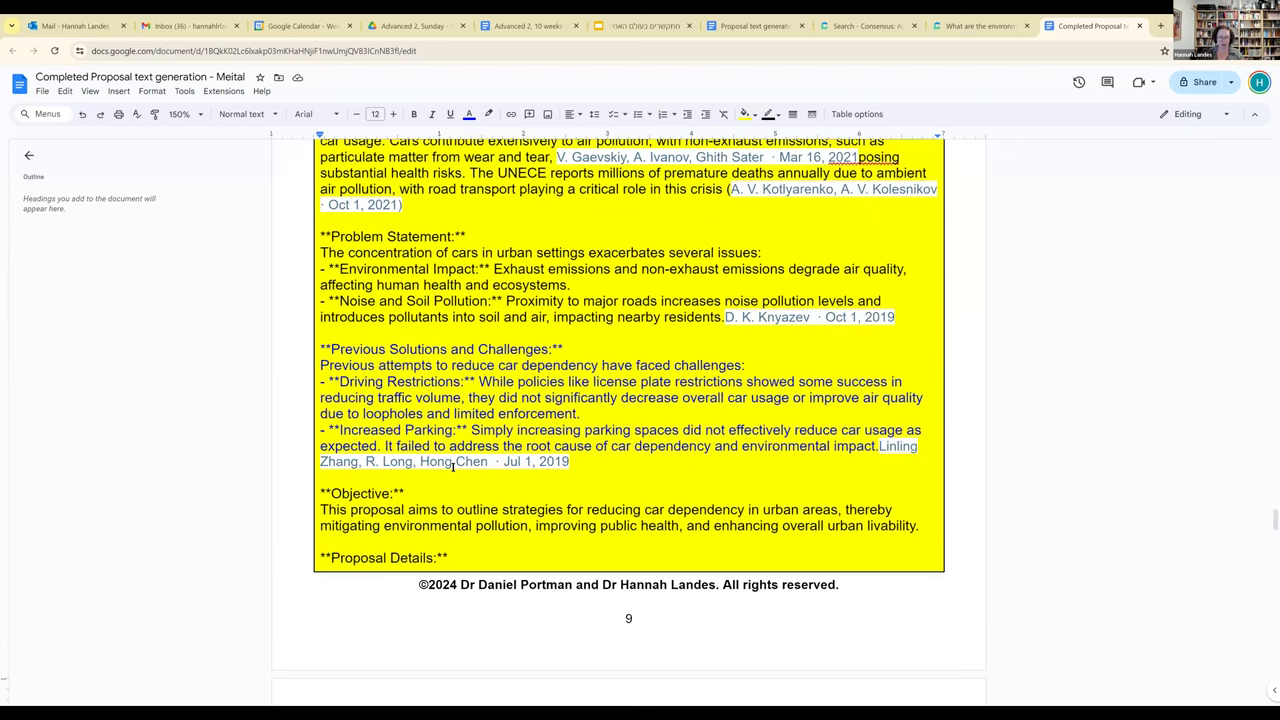
scroll(452, 466, down, 10)
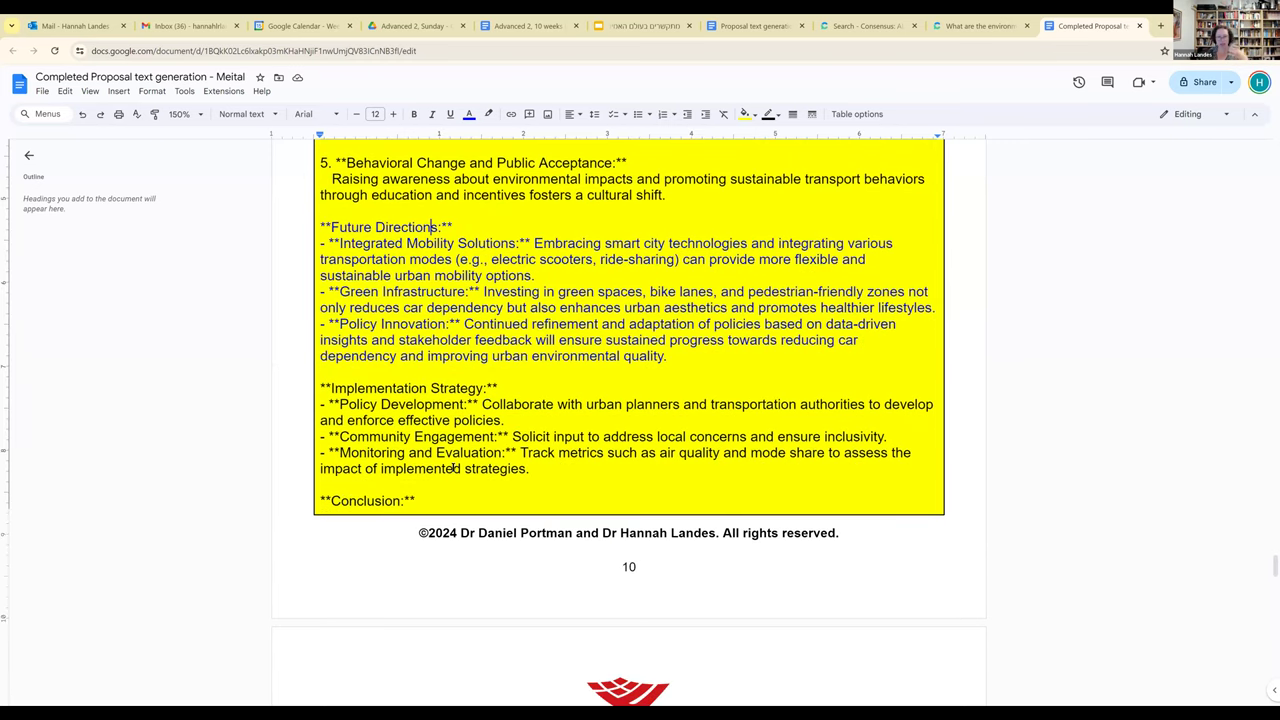
scroll(452, 466, down, 6)
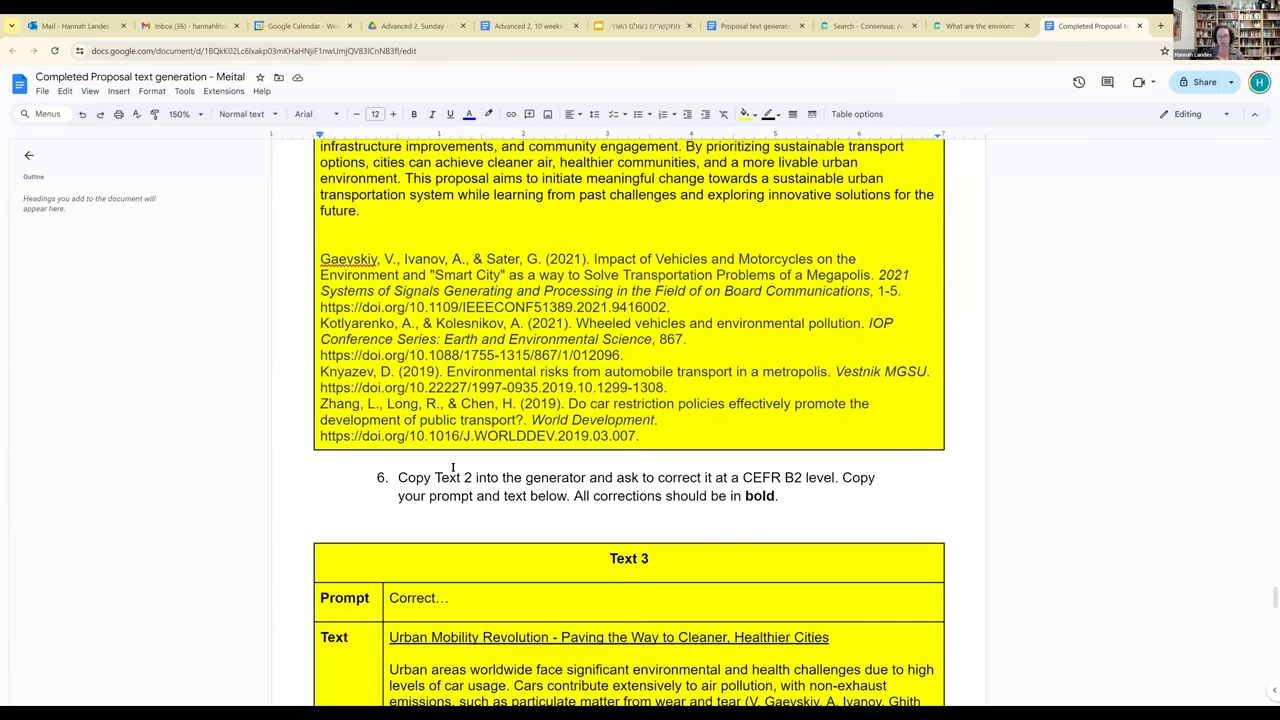
Step: Read the task 6 instructions and examine Text 3, including its prompt, title and the corrections marked in bold
scroll(452, 466, down, 3)
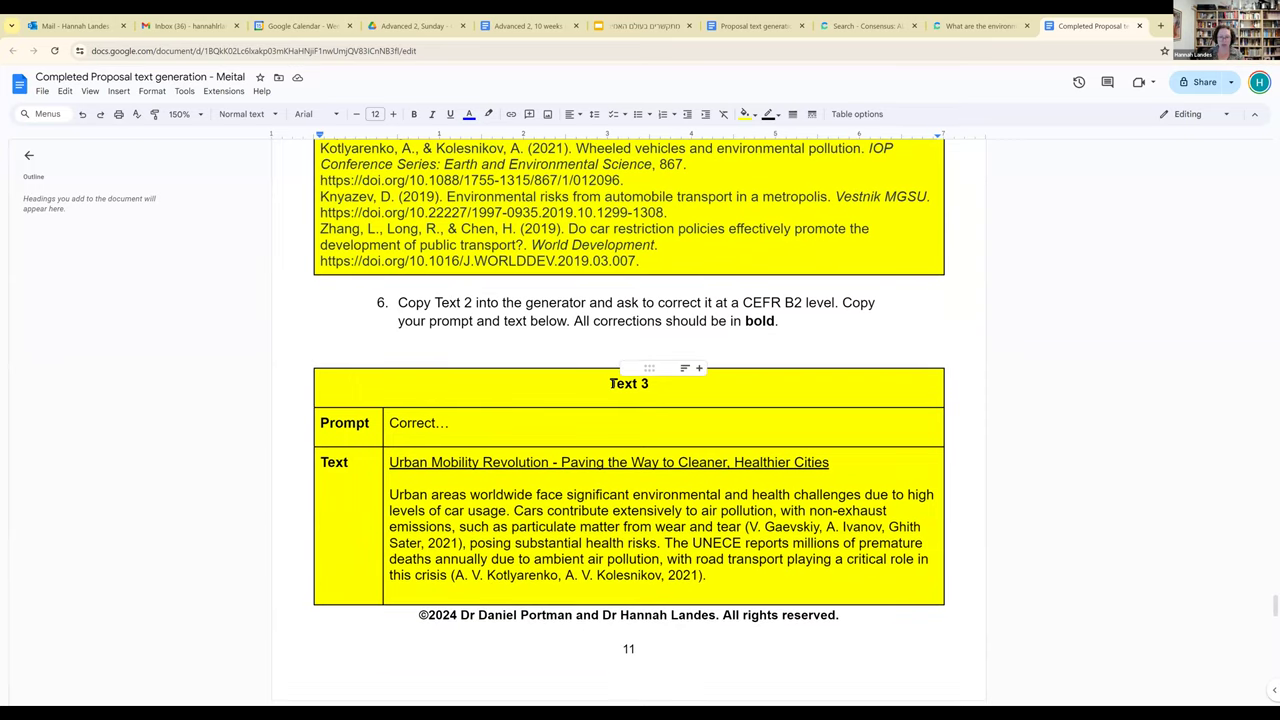
click(650, 384)
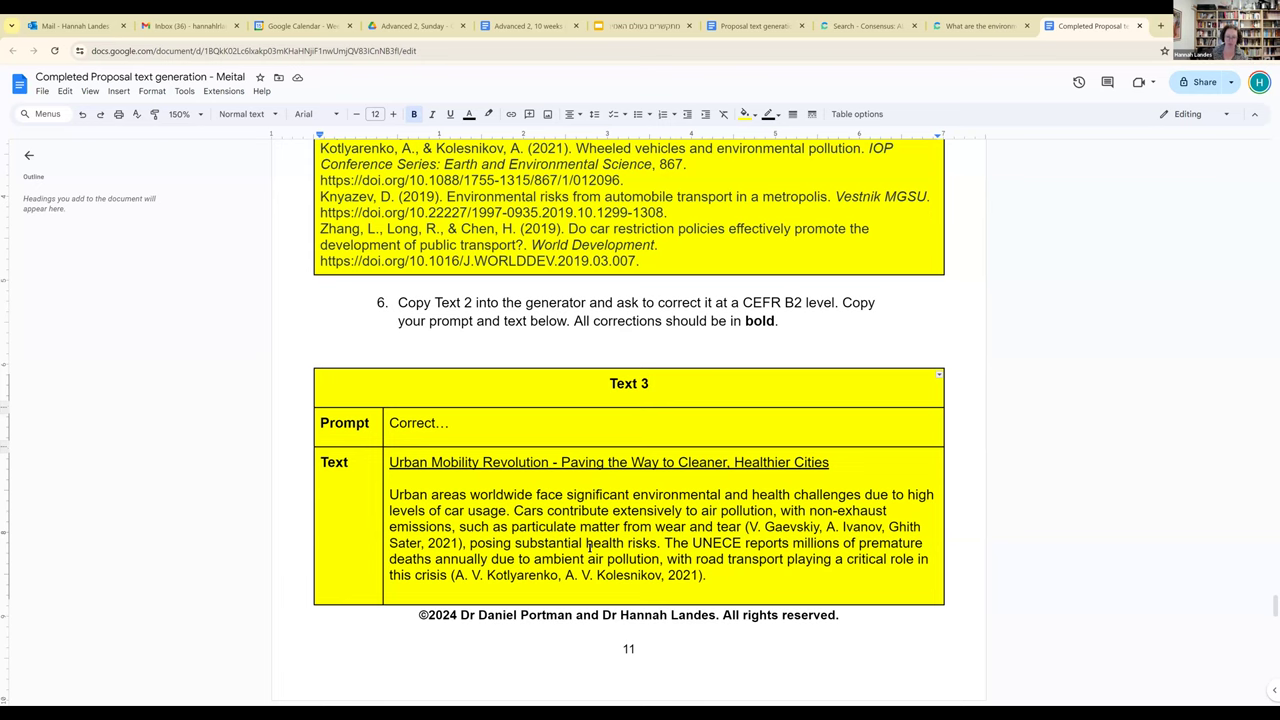
scroll(589, 545, down, 2)
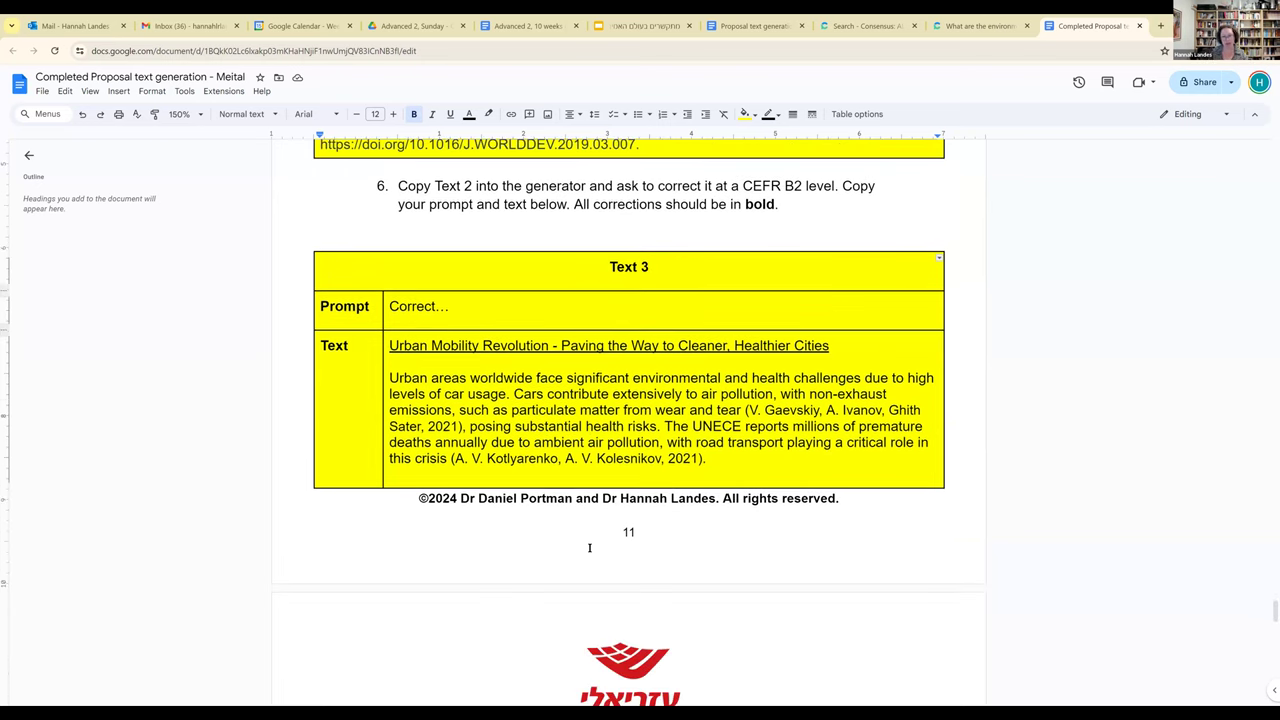
scroll(589, 547, down, 3)
scroll(589, 548, down, 3)
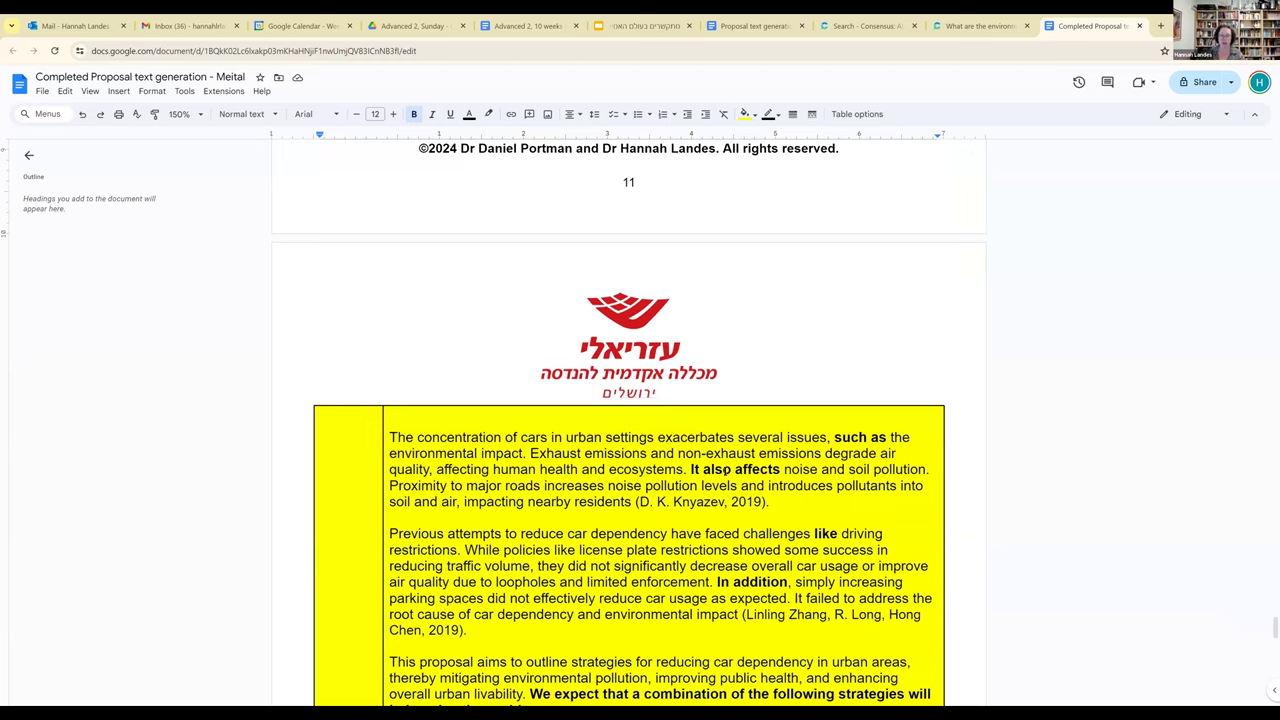
scroll(726, 470, down, 1)
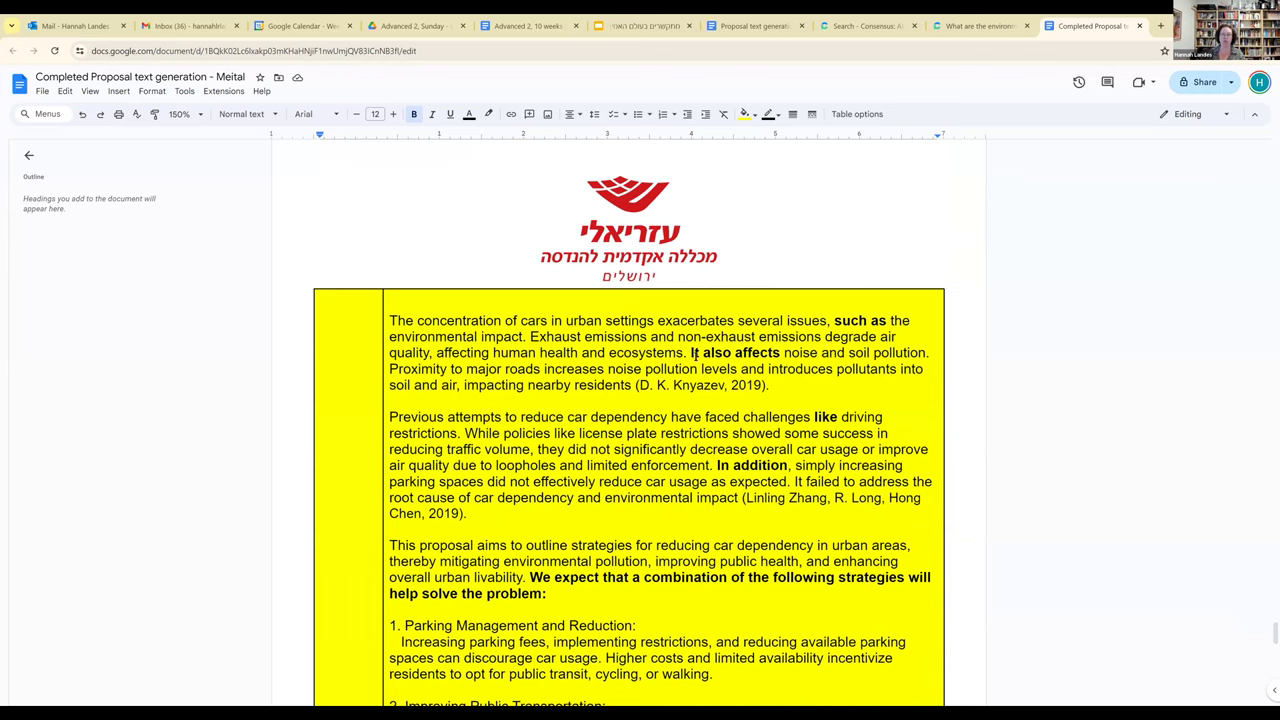
scroll(690, 352, up, 2)
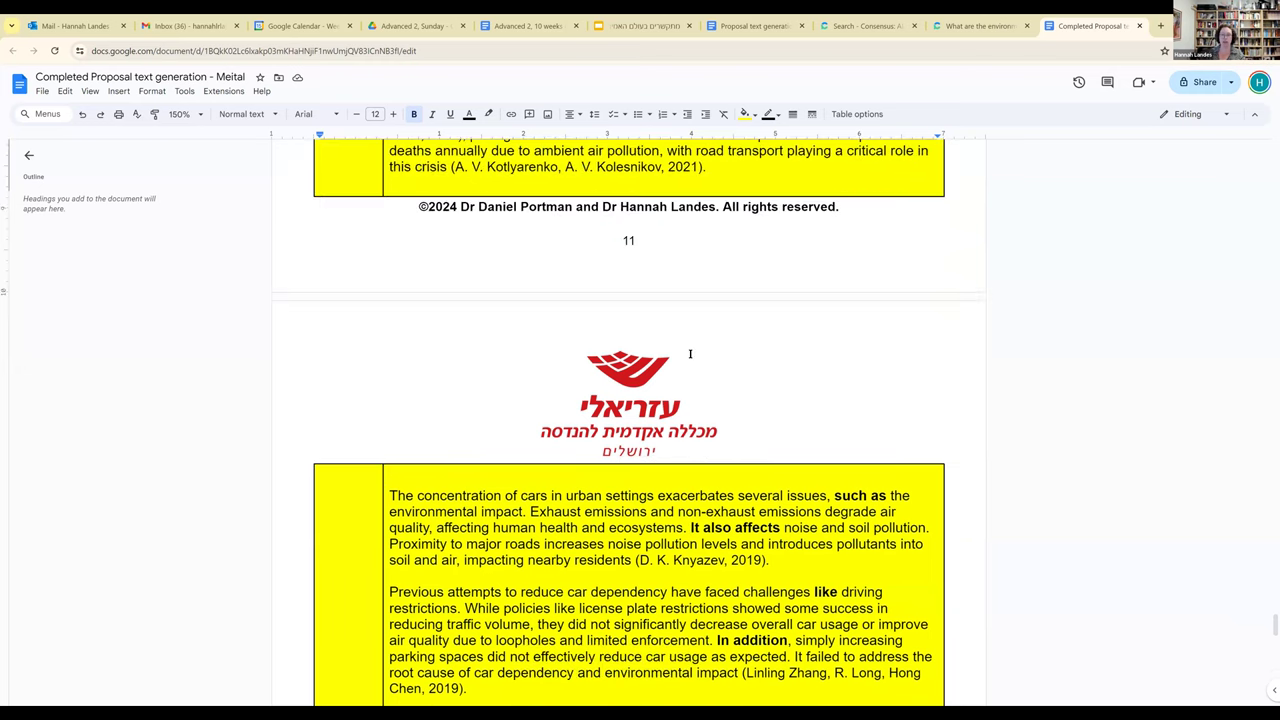
scroll(690, 352, up, 2)
scroll(713, 624, up, 1)
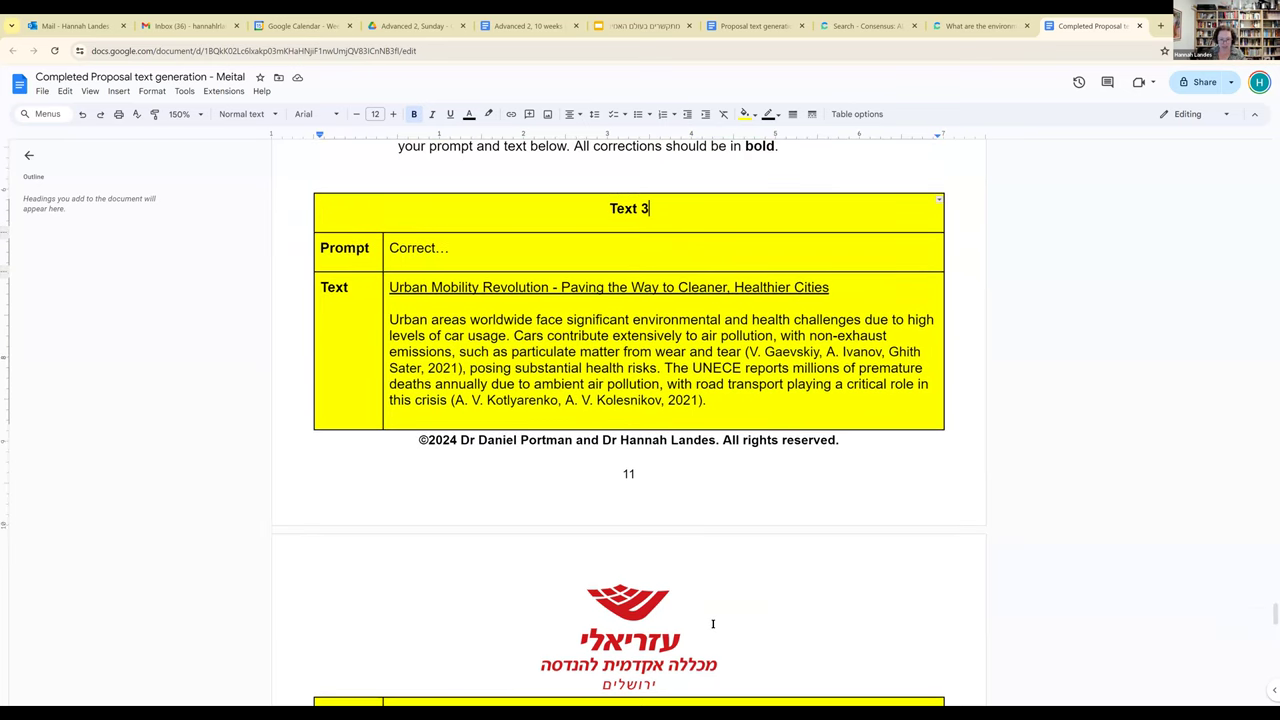
Step: Review the rest of Text 3, covering the numbered strategies, the planned future updates, the conclusion and the reference list
scroll(713, 624, down, 4)
scroll(713, 624, down, 6)
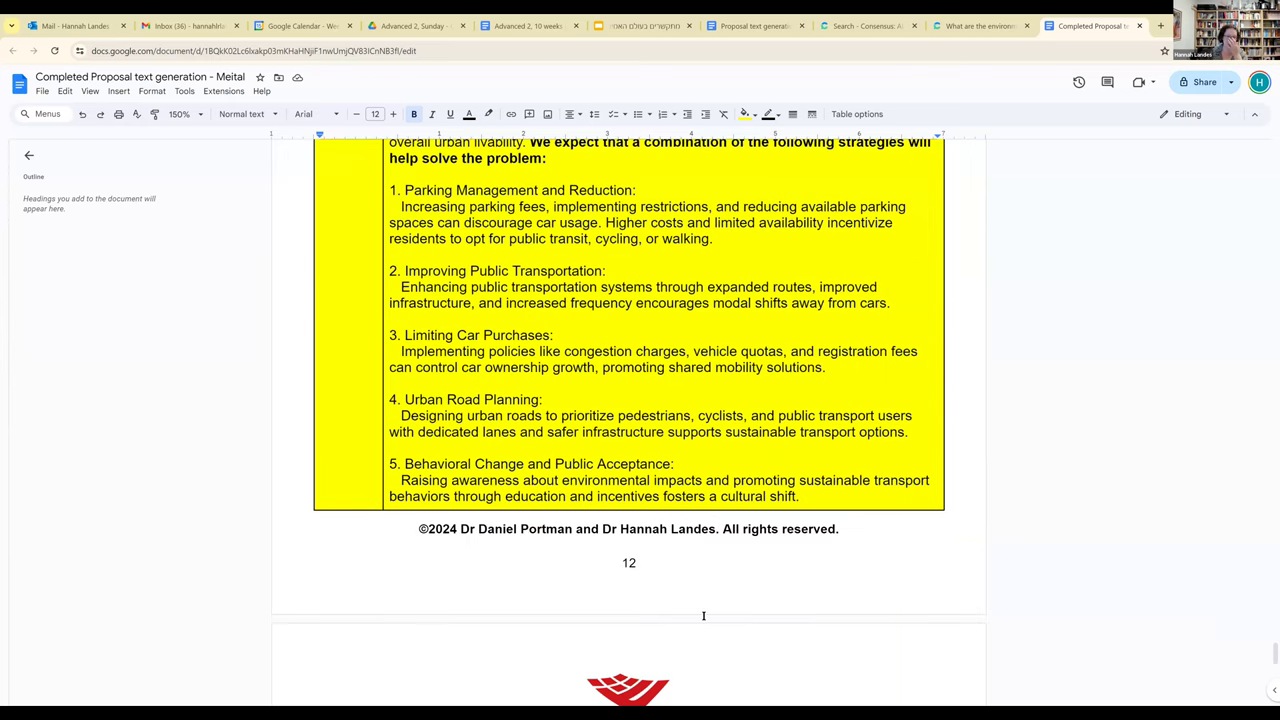
scroll(713, 624, down, 5)
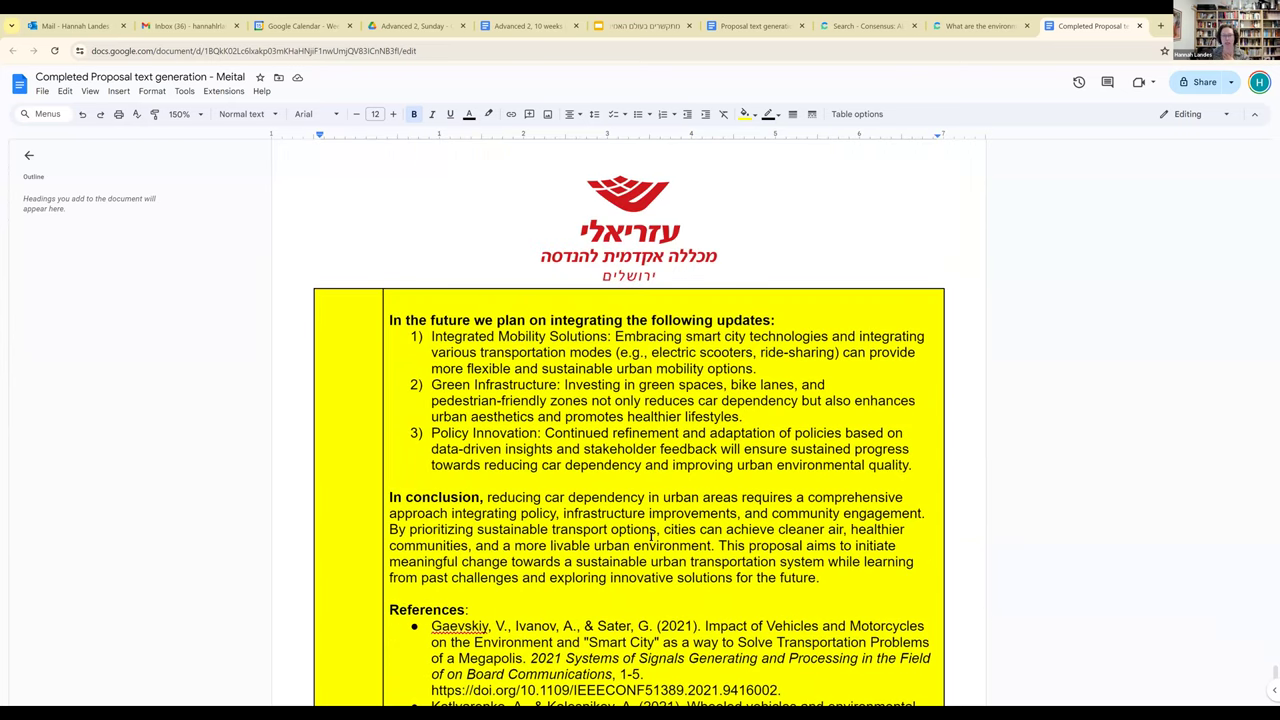
scroll(651, 537, down, 2)
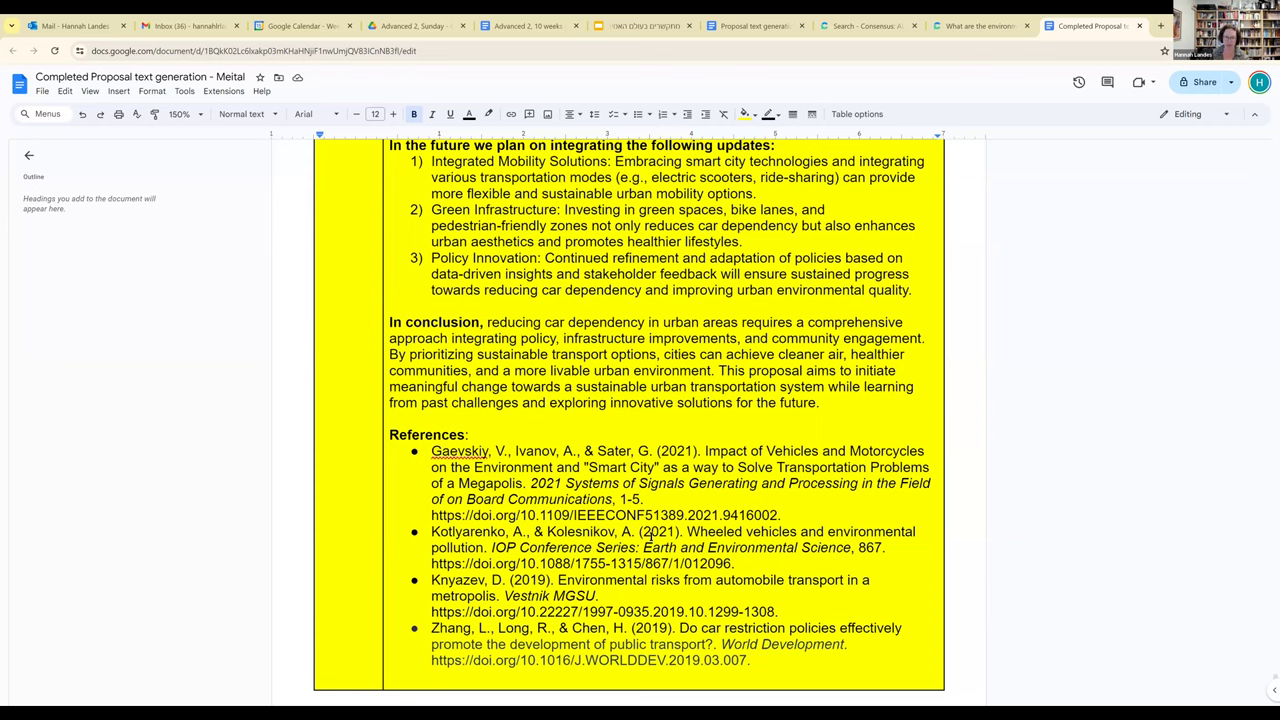
scroll(651, 537, up, 1)
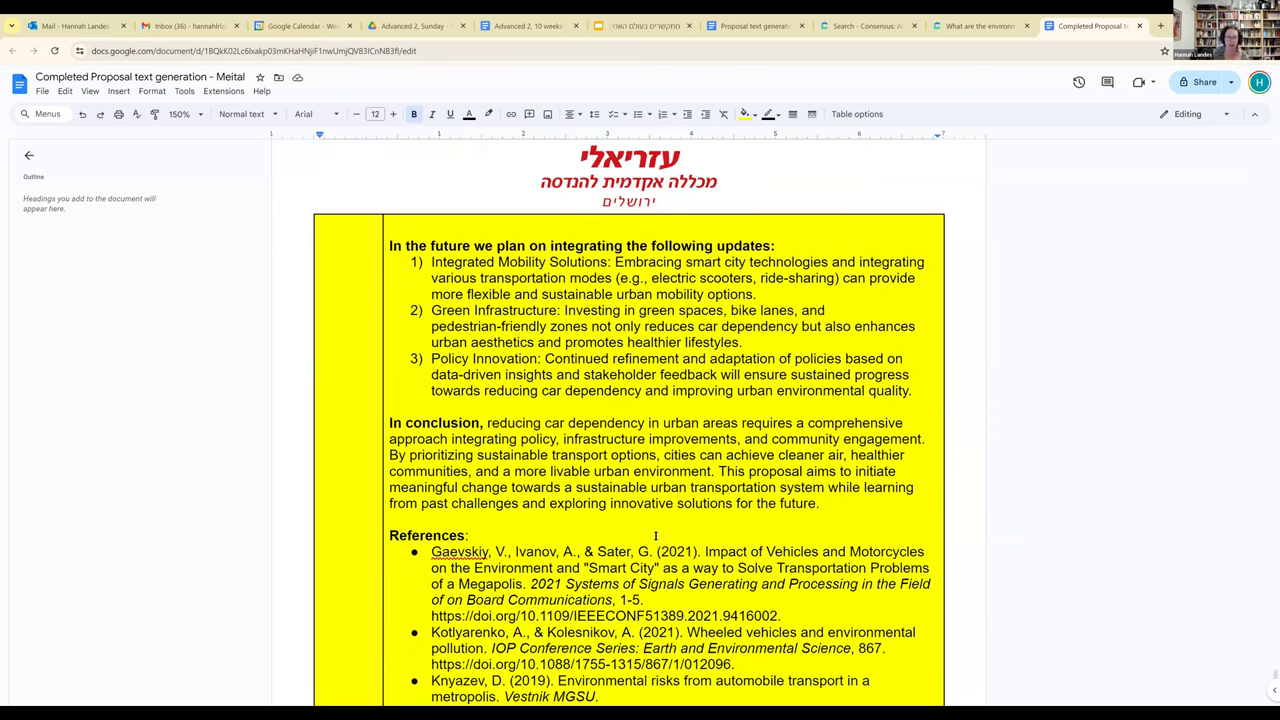
scroll(656, 536, up, 2)
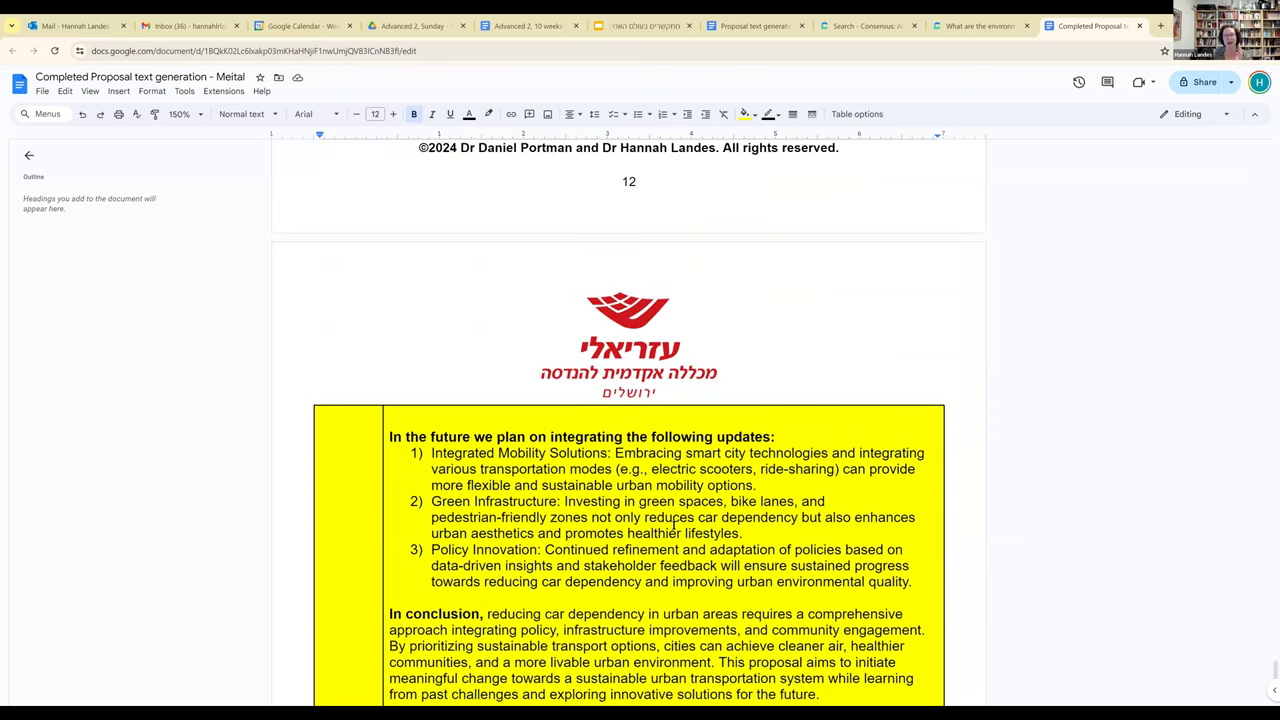
Step: Return to the task 4 criteria table and review its stages, yes/no answers and text extracts from Title to Future directions
scroll(673, 524, up, 10)
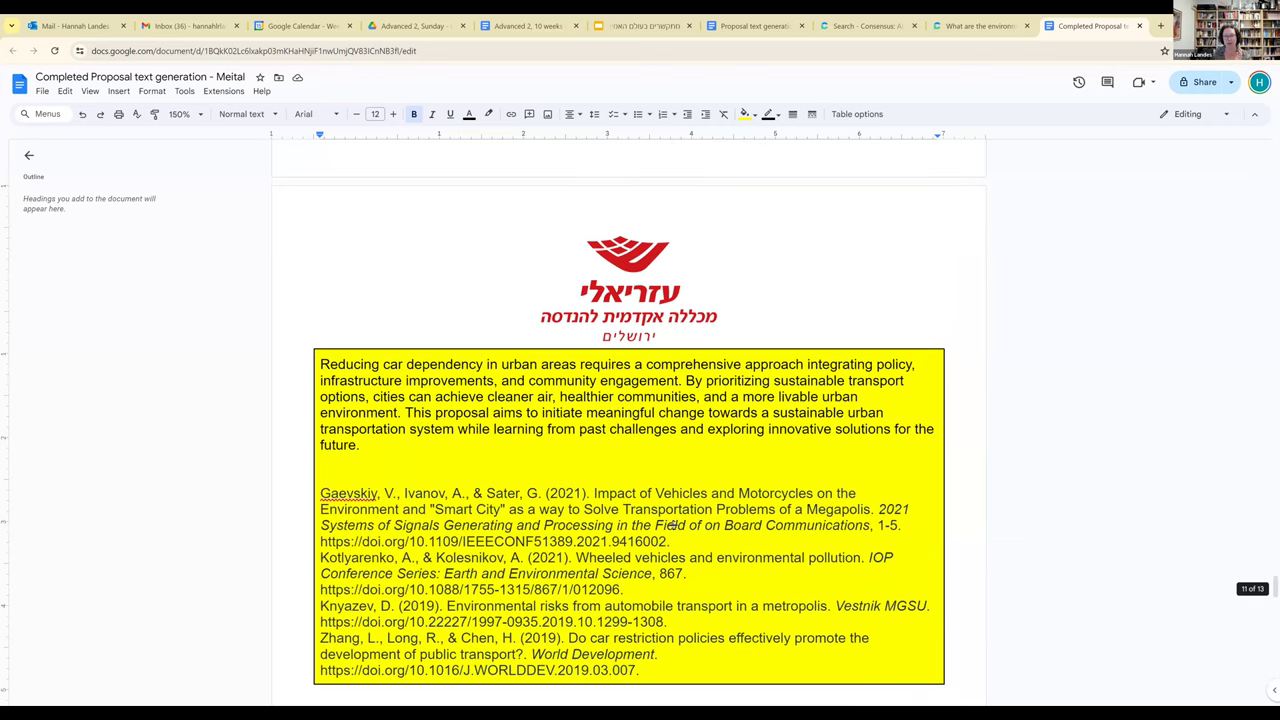
scroll(673, 524, up, 10)
scroll(673, 524, up, 4)
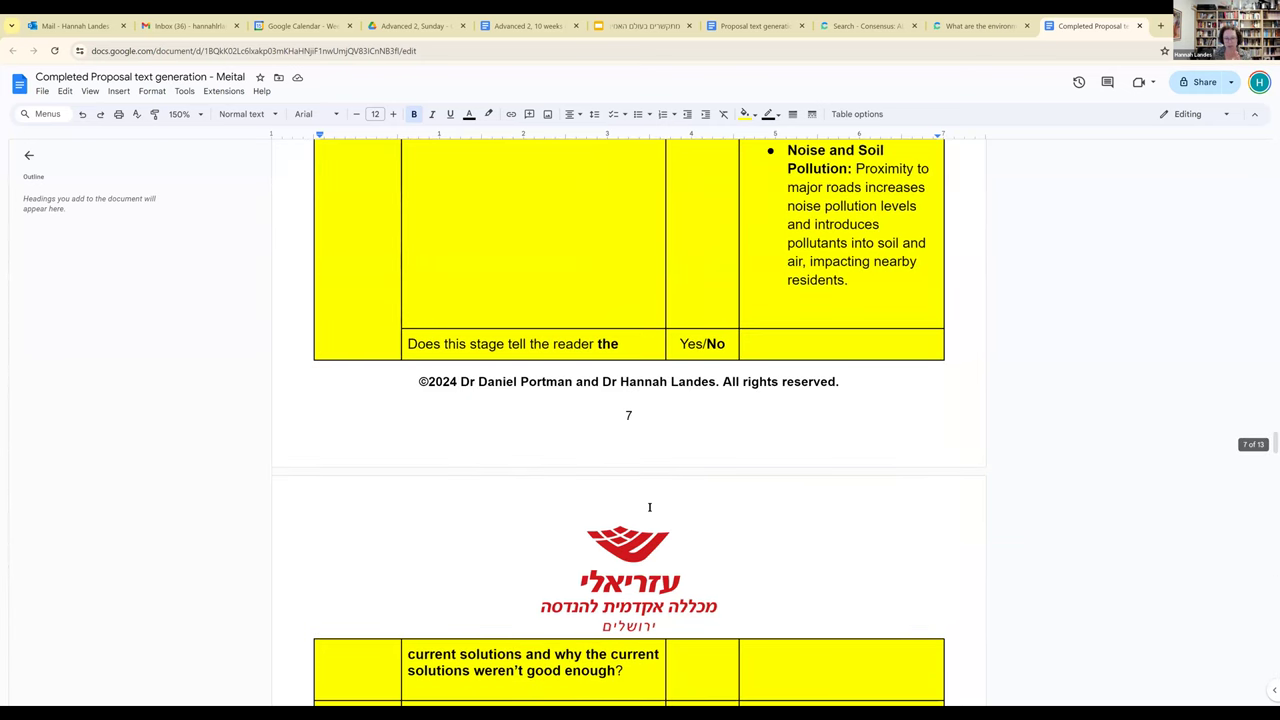
scroll(649, 507, up, 4)
scroll(556, 386, up, 3)
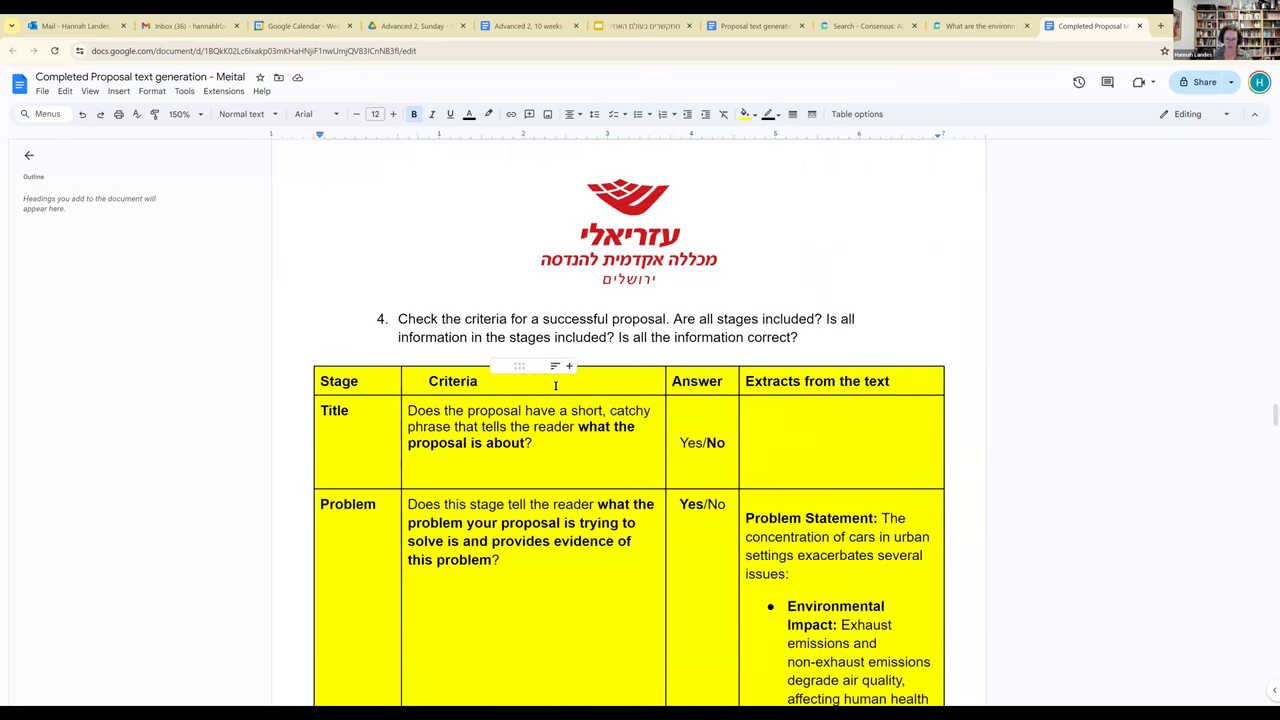
click(556, 386)
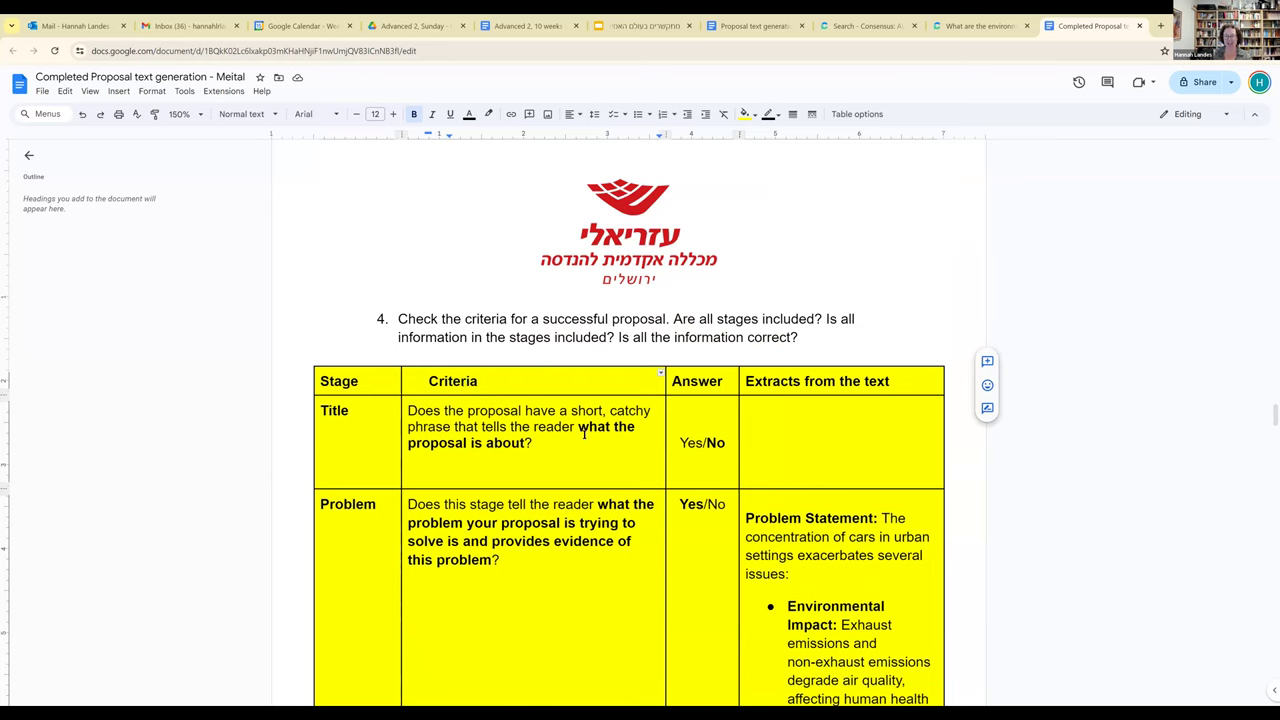
scroll(584, 432, down, 2)
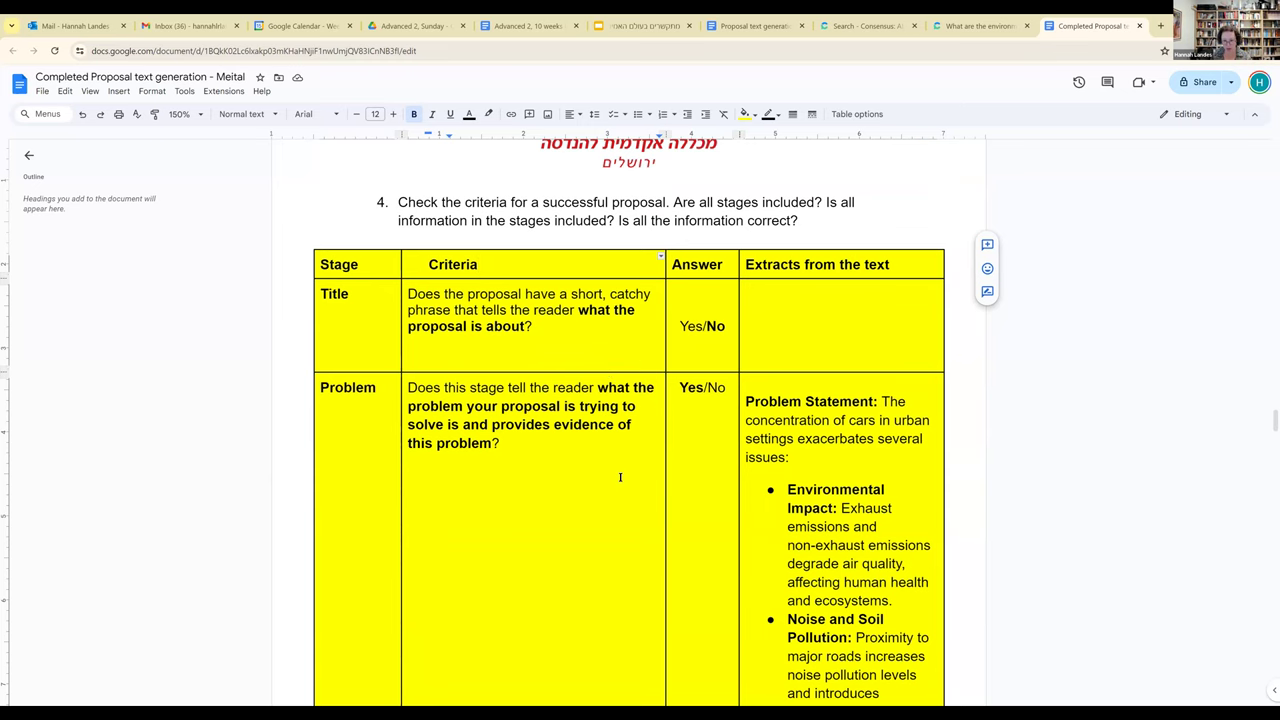
scroll(620, 477, down, 3)
scroll(620, 477, down, 8)
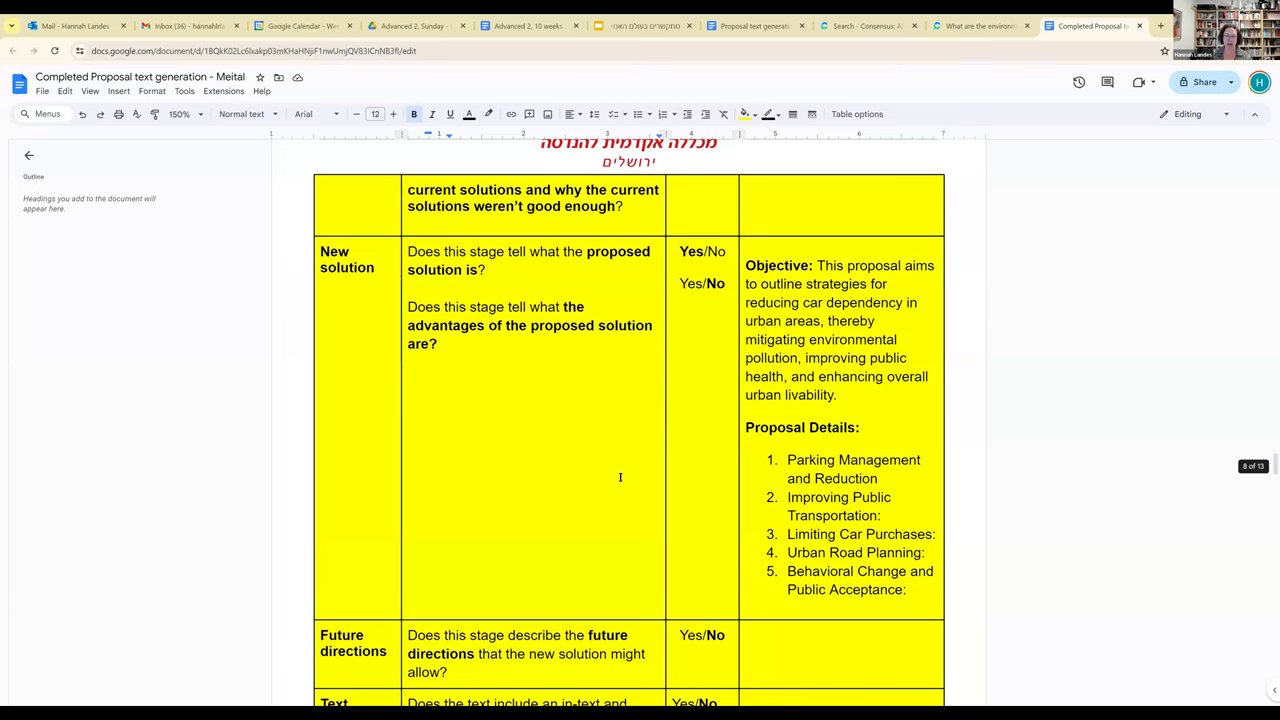
Step: Return to Text 3 under task 6 and insert a space after "Correct" in its prompt cell
scroll(620, 477, down, 7)
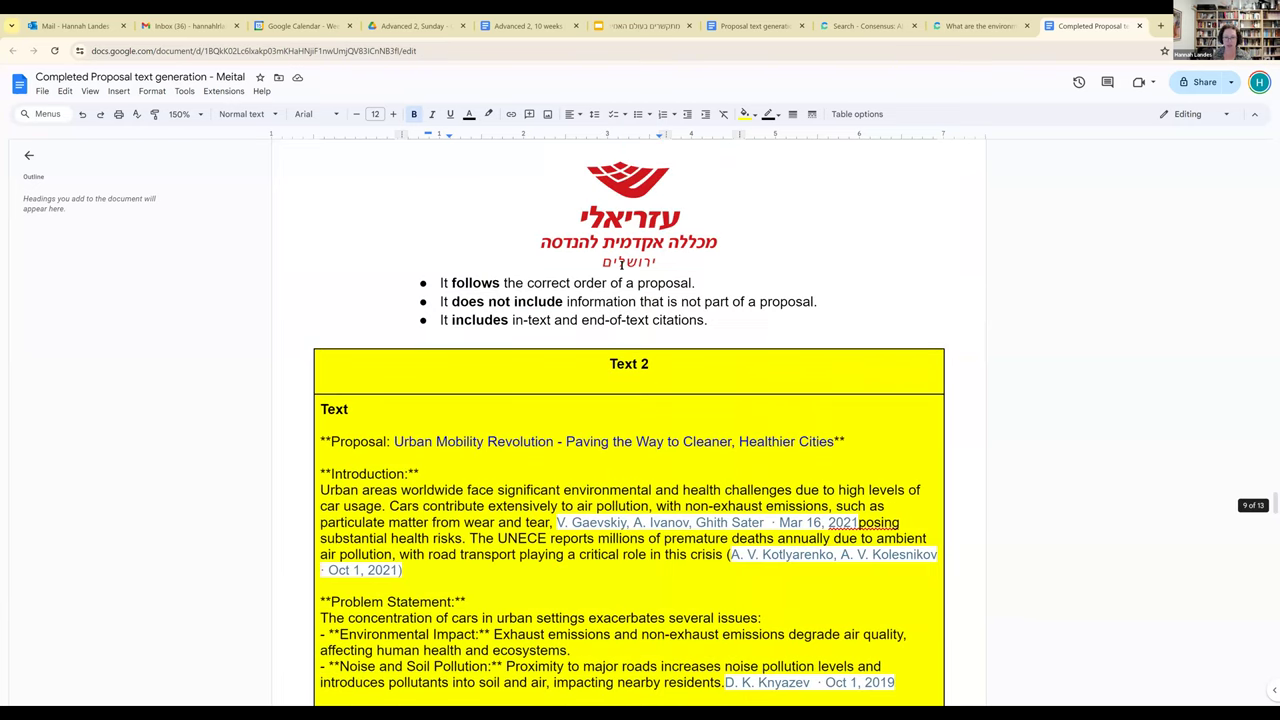
scroll(648, 263, down, 15)
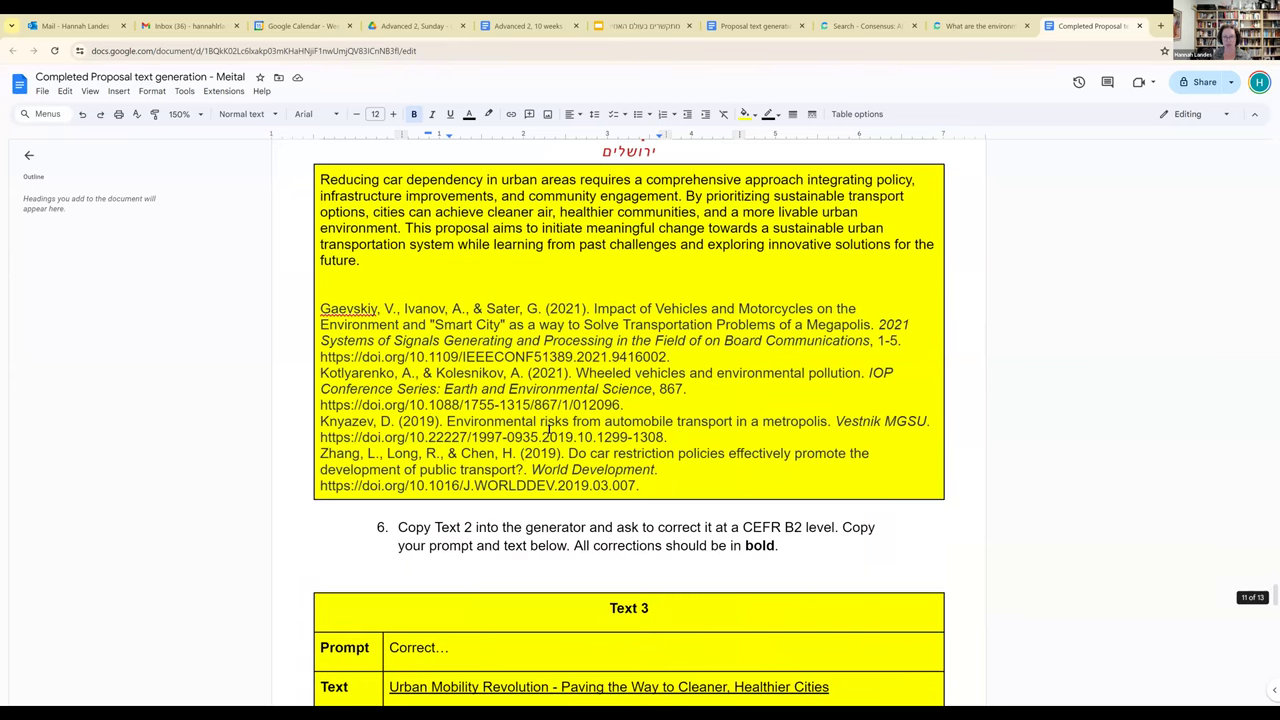
scroll(593, 385, down, 5)
click(563, 461)
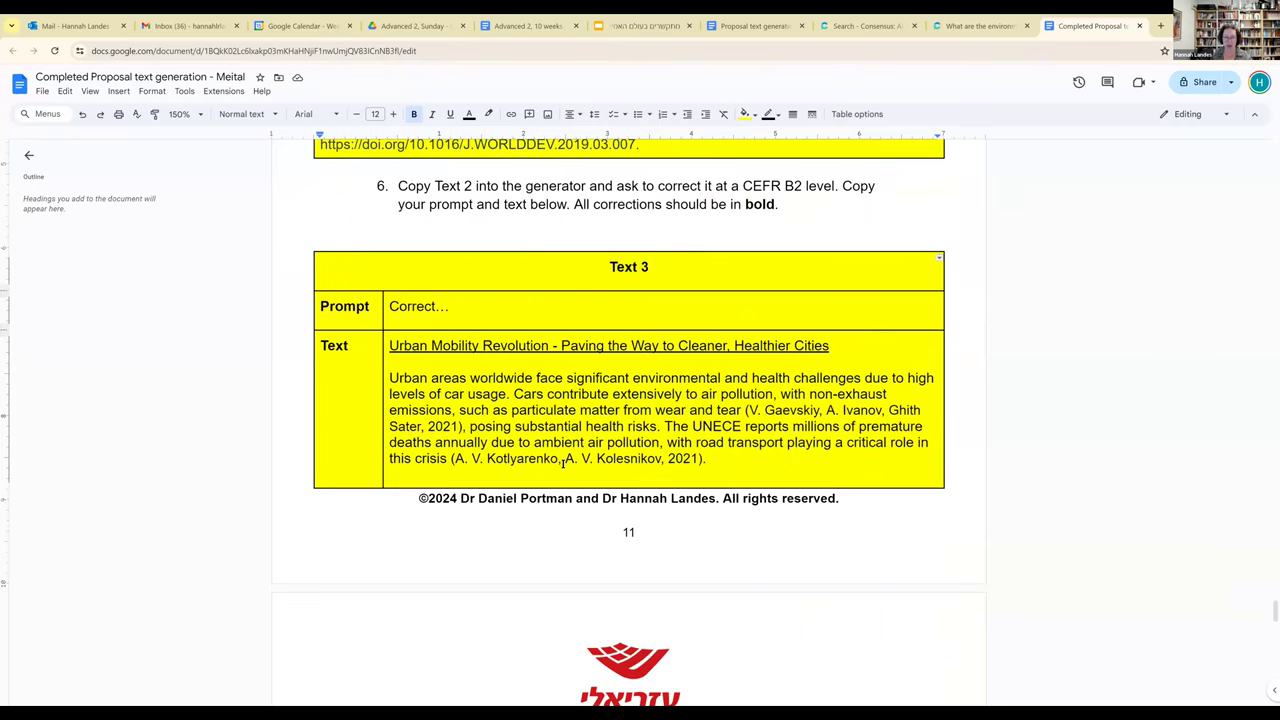
click(434, 306)
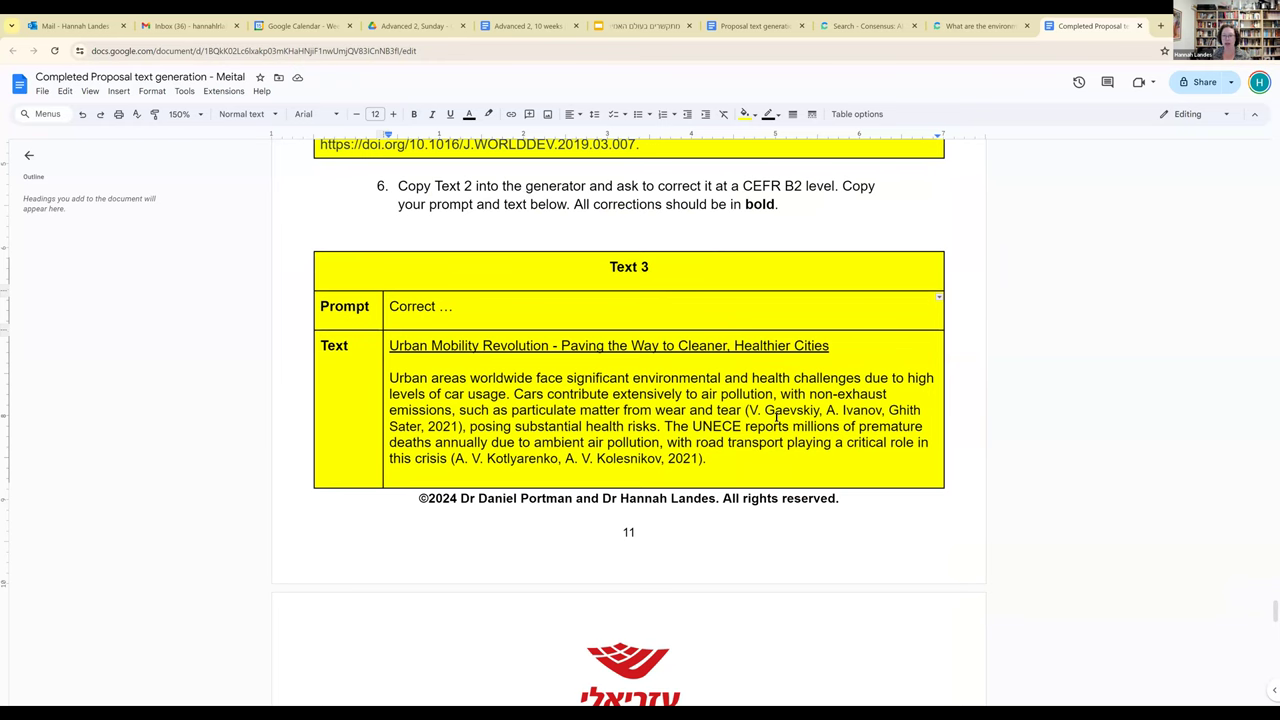
Step: Look back through Text 2, Text 1 and task 2 to the research table with the Consensus article links
scroll(776, 418, up, 1)
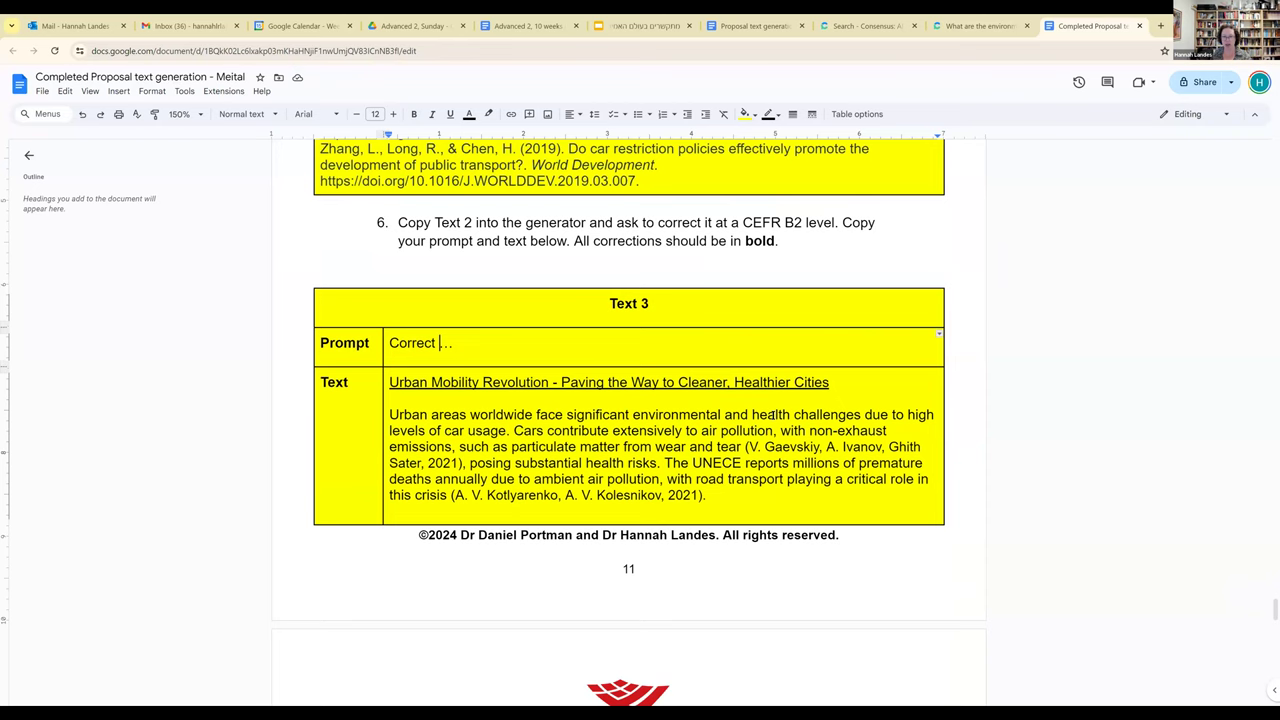
scroll(771, 414, up, 20)
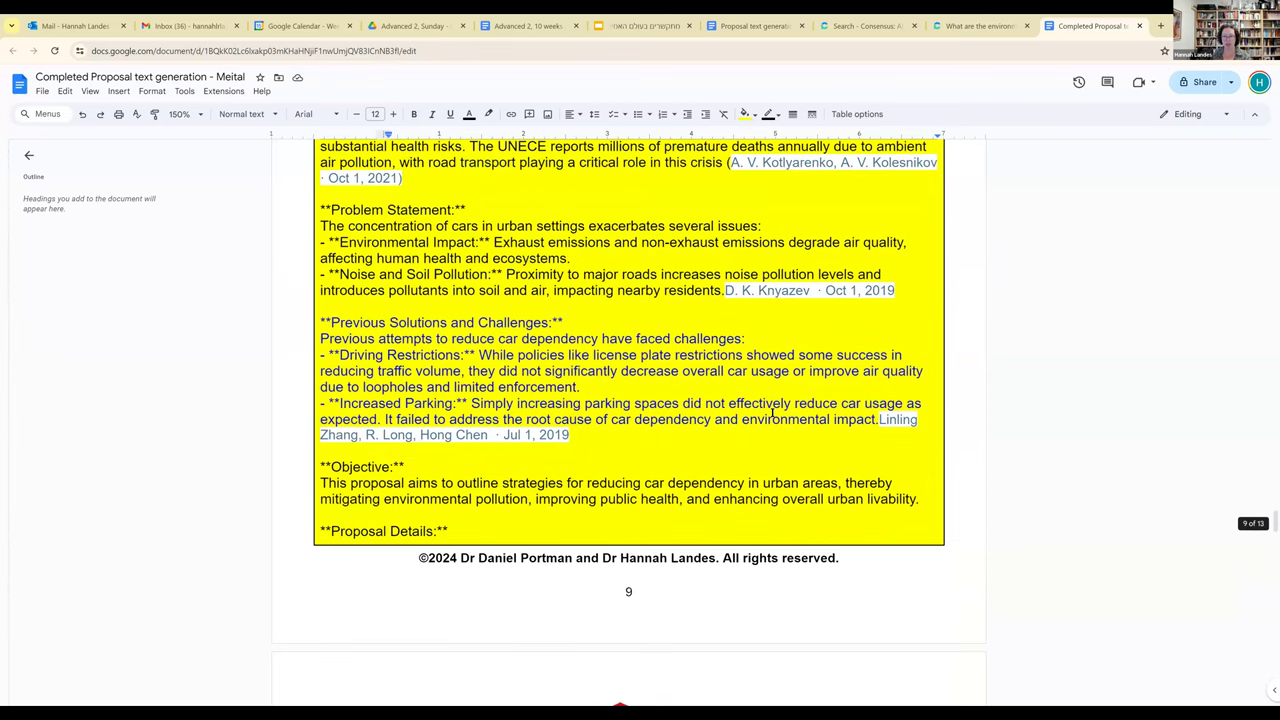
scroll(771, 410, up, 20)
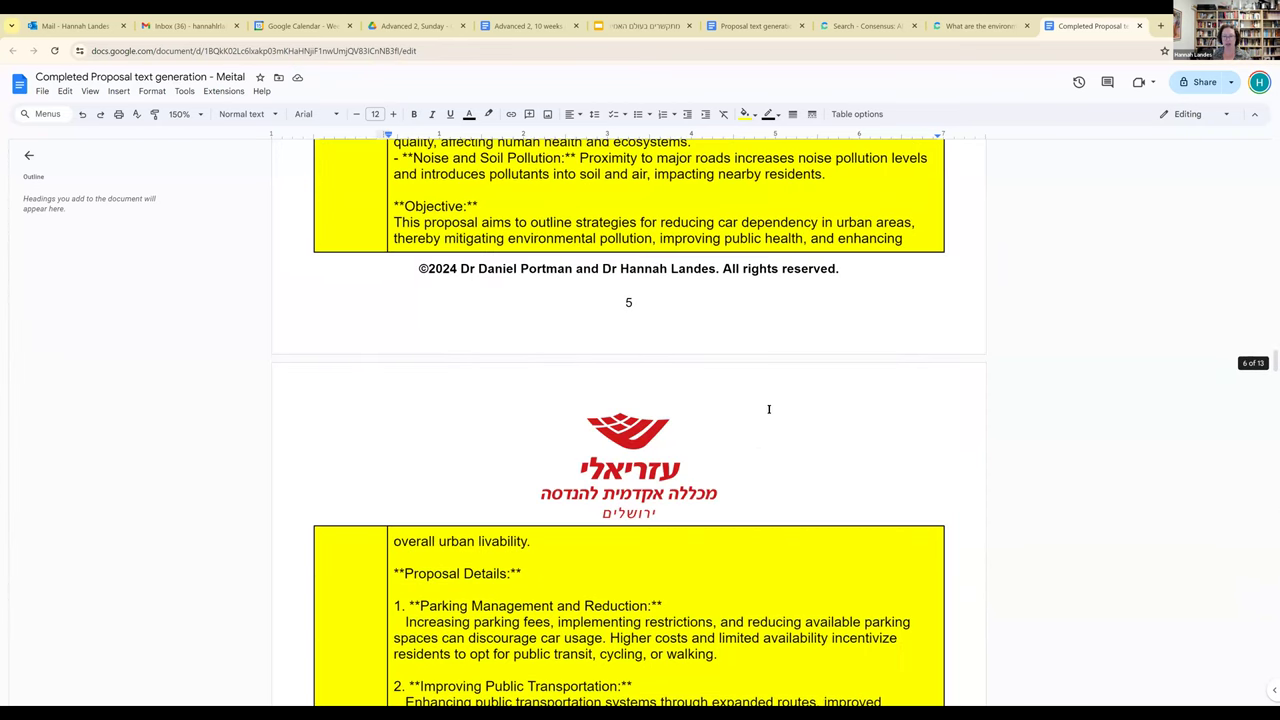
scroll(769, 409, up, 20)
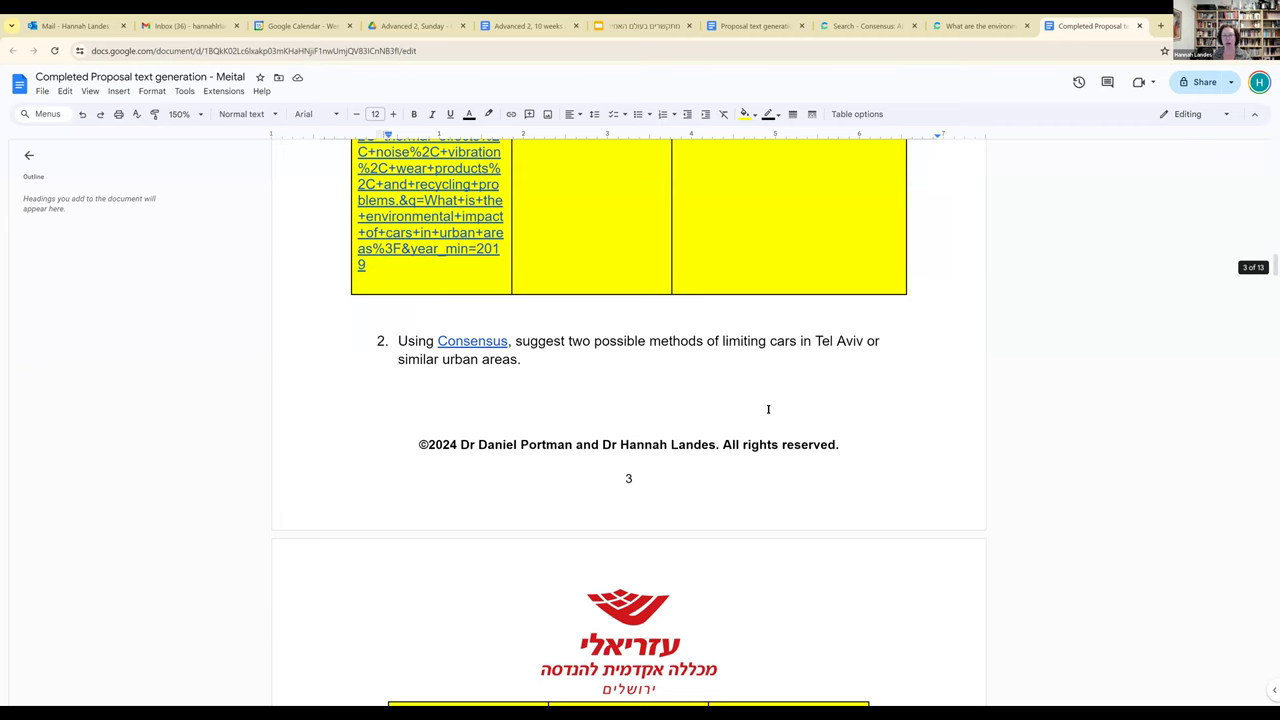
scroll(768, 408, up, 13)
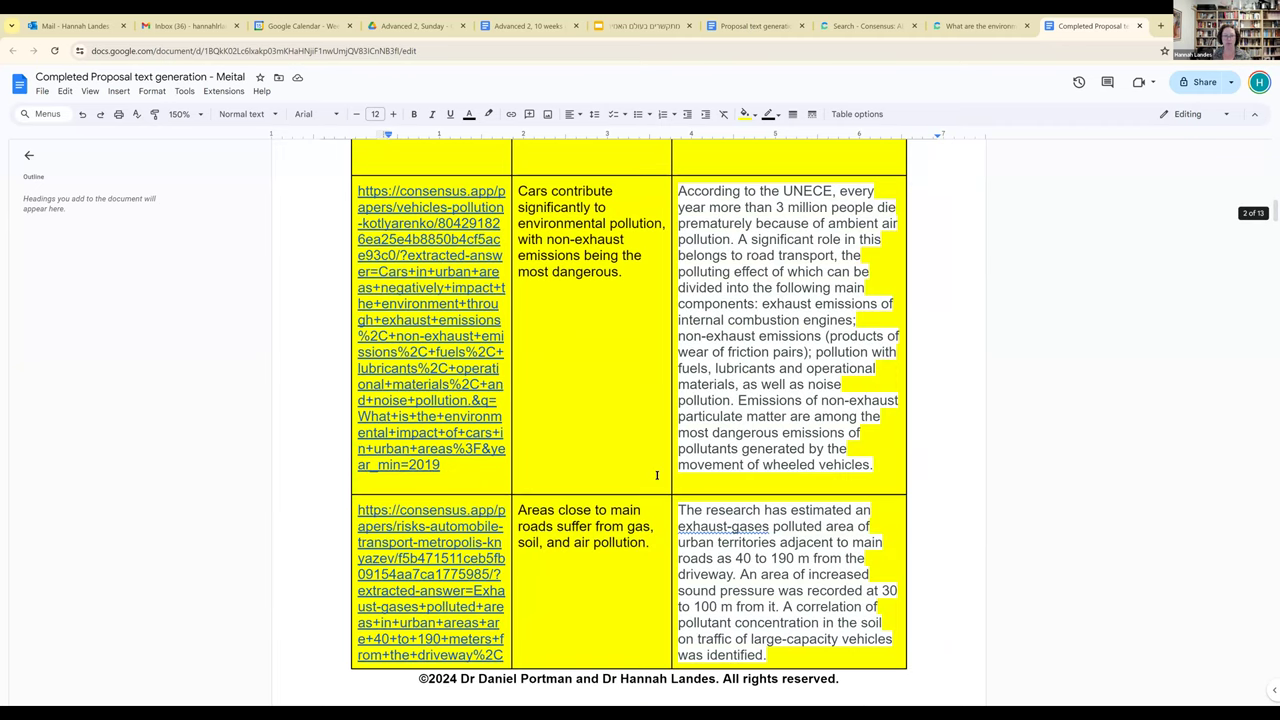
Step: Switch to the blank "Proposal text generation - Meital" document and examine the Consolidating Information table's questions and empty "Your ideas" cells
key(ctrl+7)
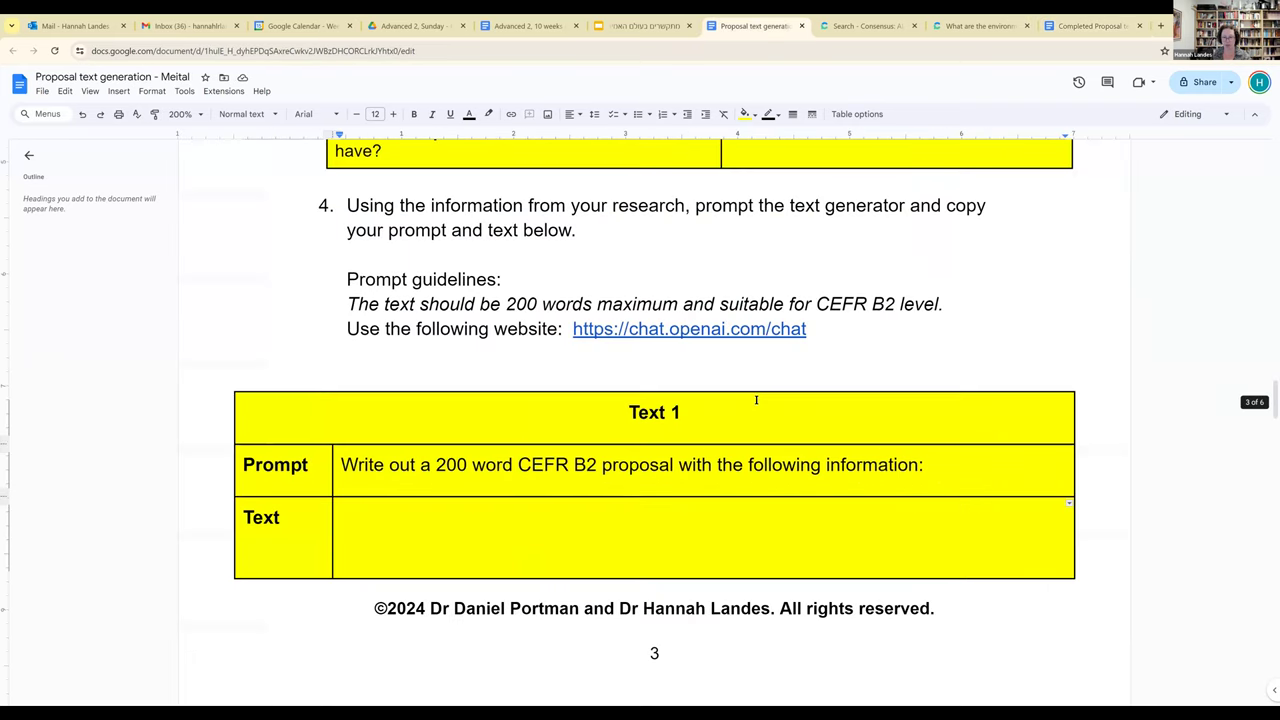
scroll(756, 404, up, 10)
click(757, 446)
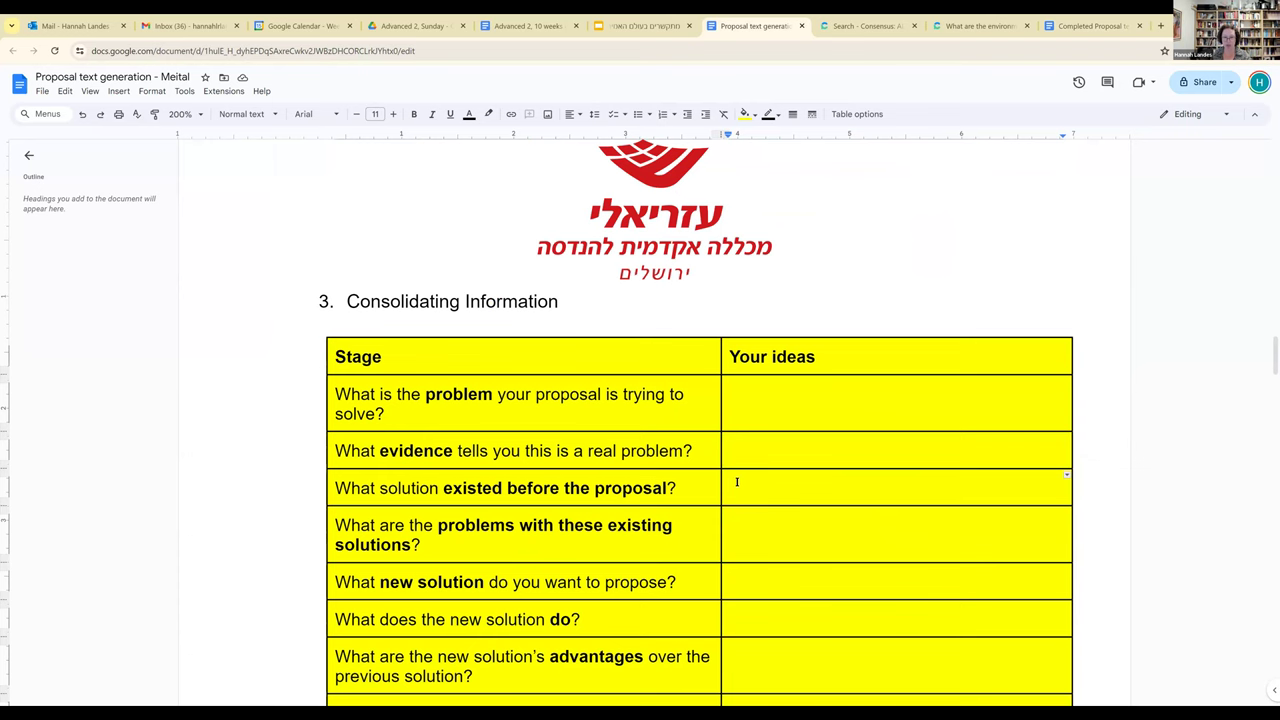
click(737, 482)
scroll(737, 482, down, 2)
click(737, 482)
click(734, 422)
click(735, 388)
click(734, 346)
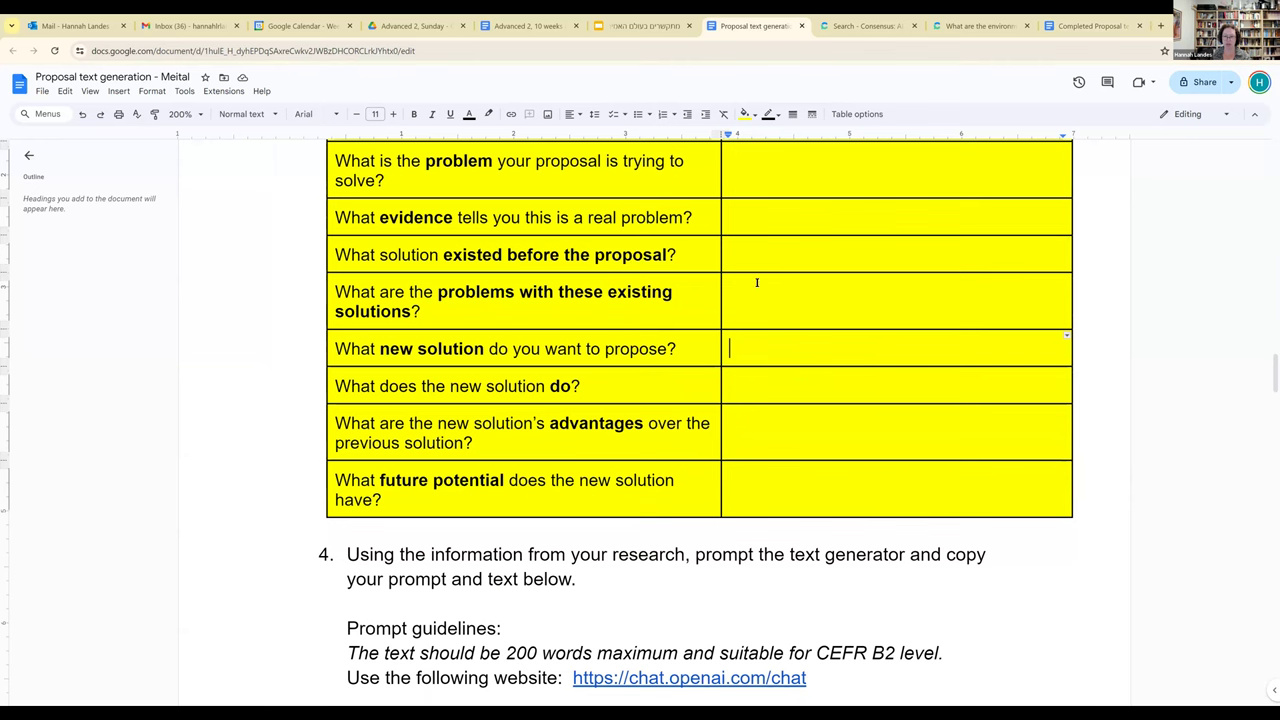
scroll(785, 340, up, 2)
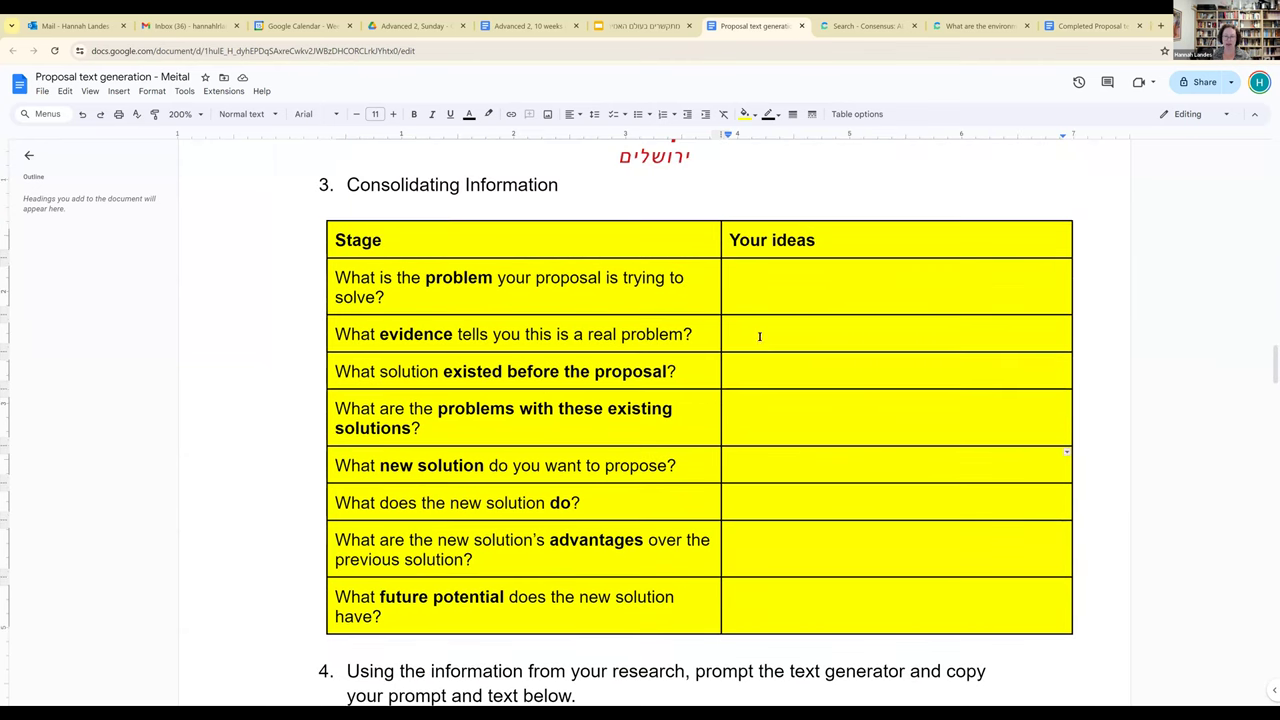